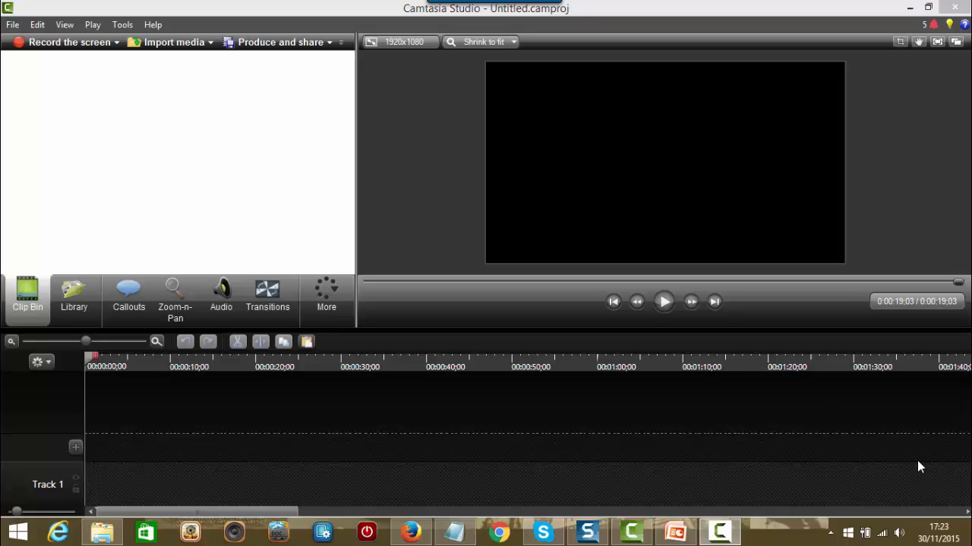
Step: Open the Library and preview the Backyard Safari Intro music track
{"action": "left_click", "coordinate": [71, 302]}
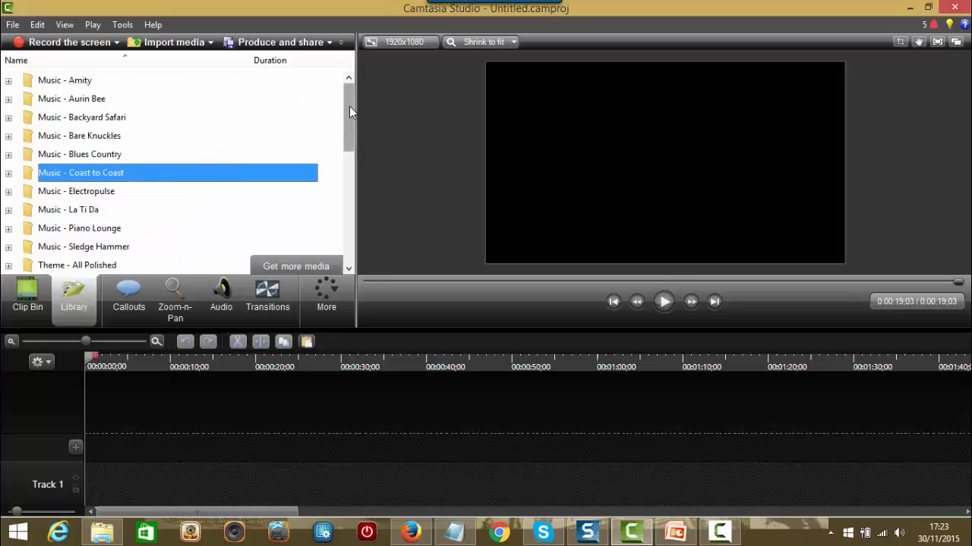
{"action": "left_click_drag", "start_coordinate": [349, 107], "coordinate": [349, 104]}
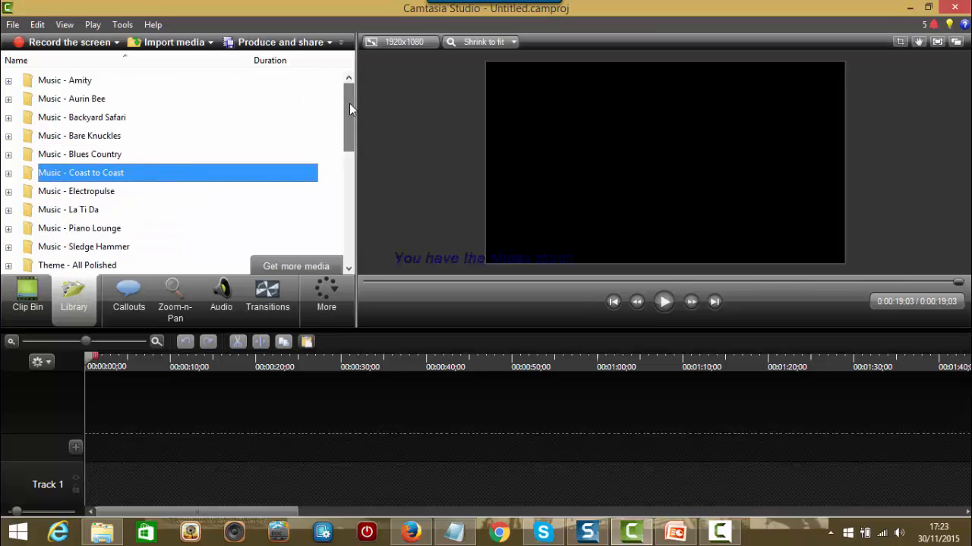
{"action": "left_click", "coordinate": [8, 119]}
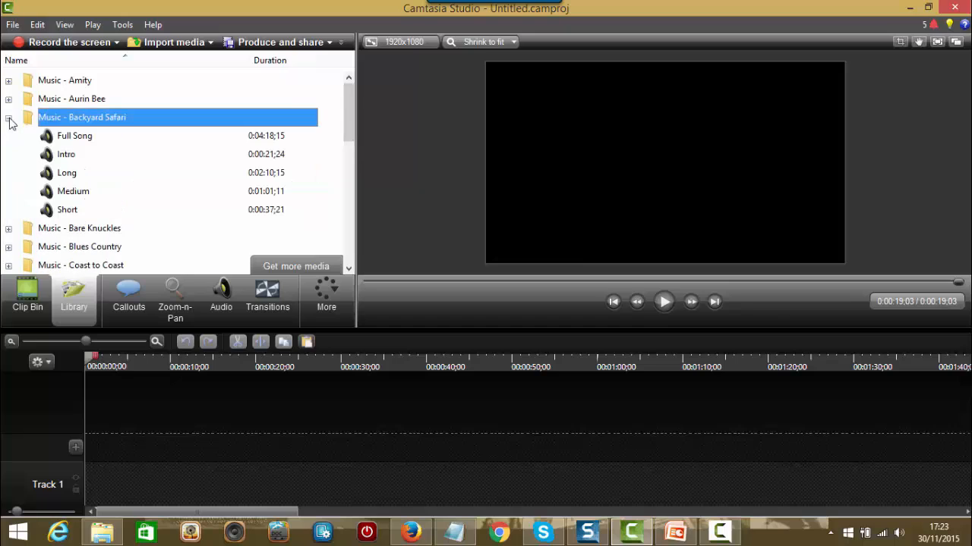
{"action": "double_click", "coordinate": [268, 154]}
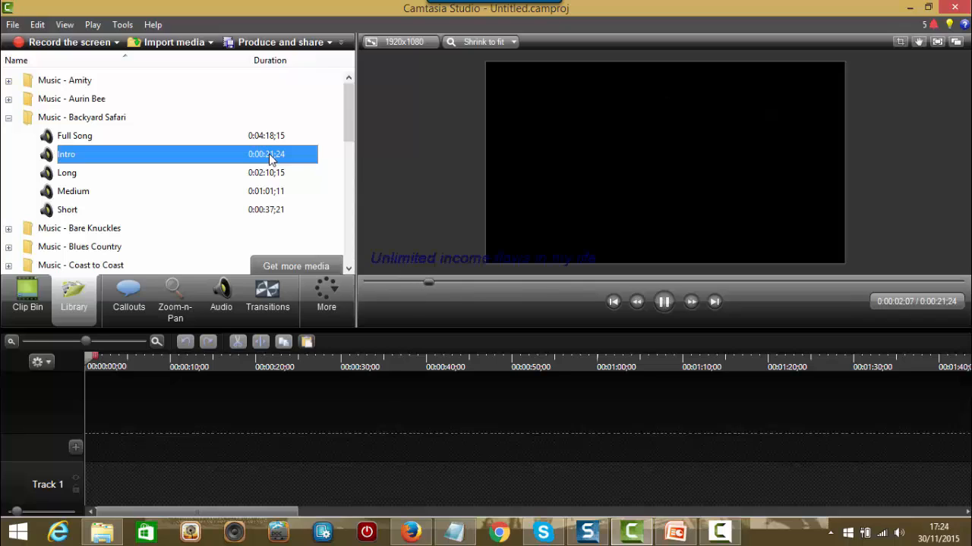
{"action": "left_click", "coordinate": [665, 302]}
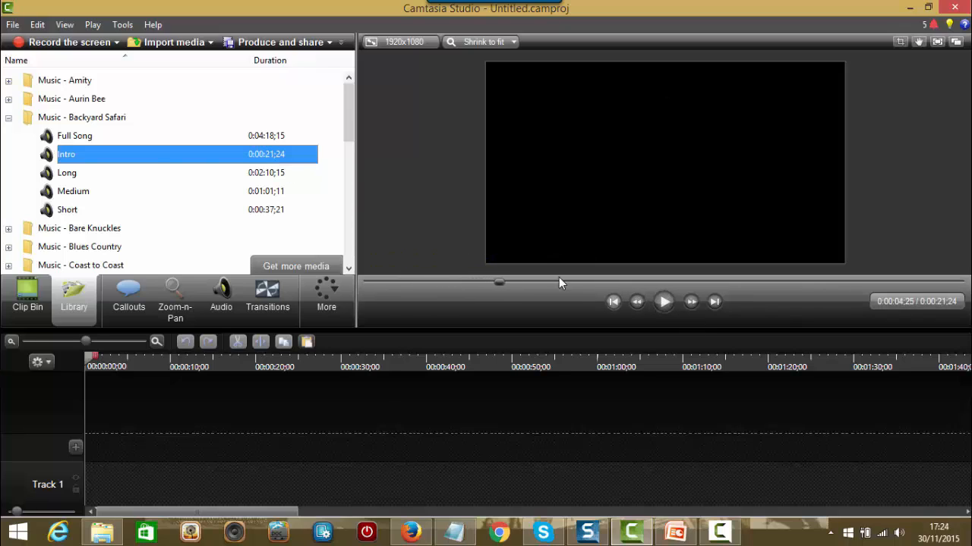
Step: Switch to the Music - Coast to Coast folder and audition its Intro track to 0:00:13;07
{"action": "left_click", "coordinate": [9, 118]}
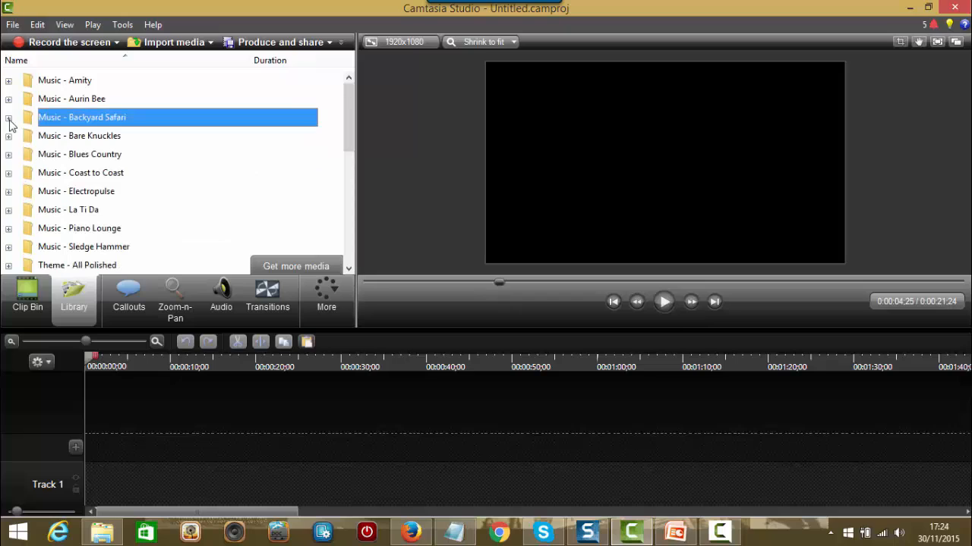
{"action": "left_click", "coordinate": [8, 174]}
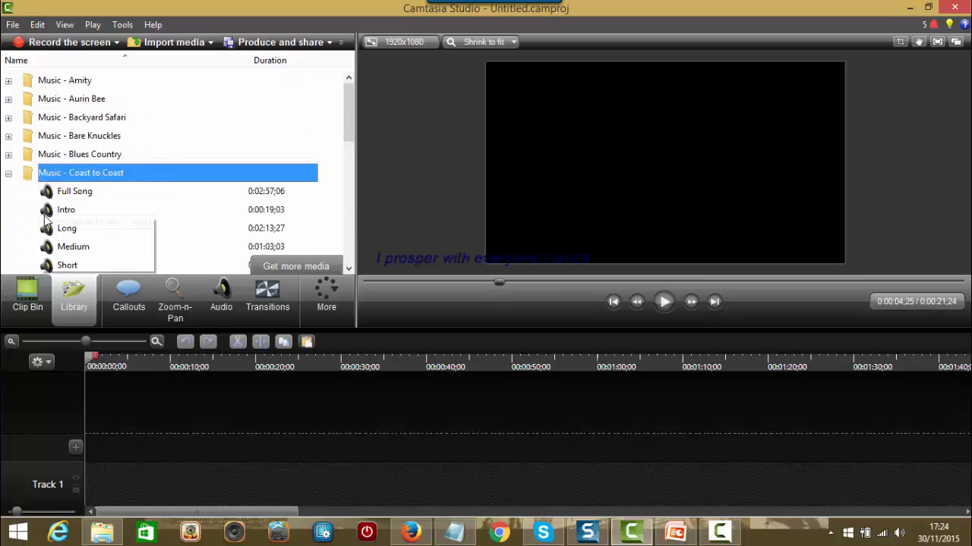
{"action": "left_click", "coordinate": [275, 216]}
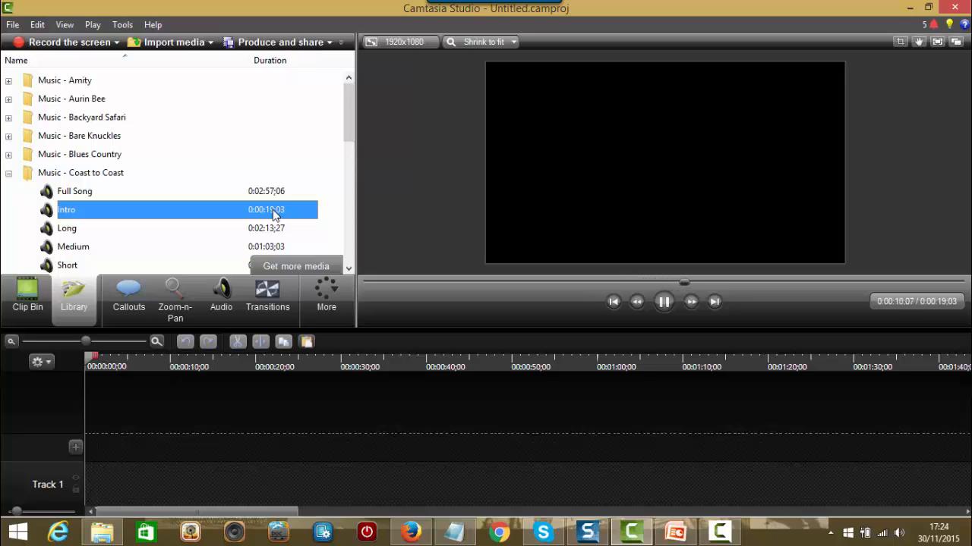
{"action": "left_click", "coordinate": [663, 304]}
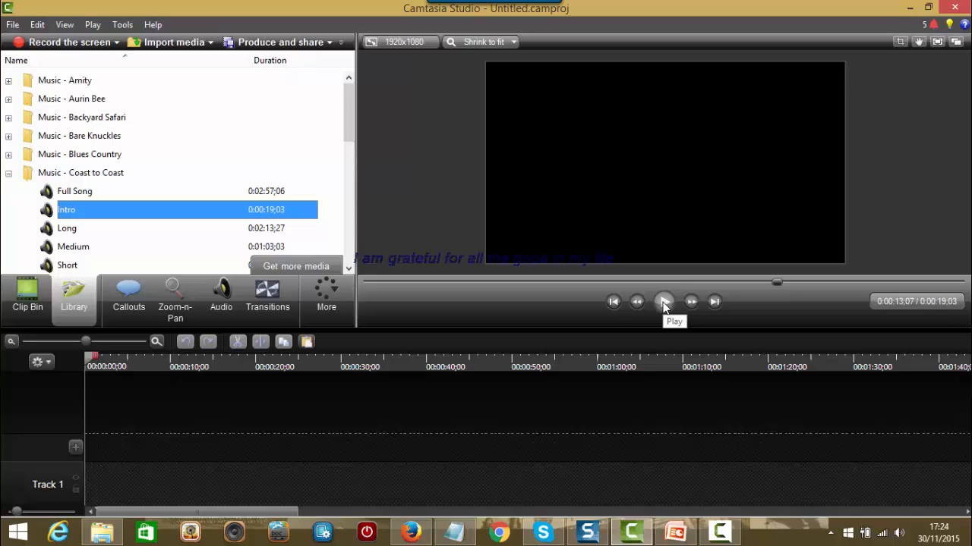
Step: Add Coast to Coast Intro.mp3 to Track 1 at 0:00:00 and zoom the timeline in on it
{"action": "right_click", "coordinate": [170, 215]}
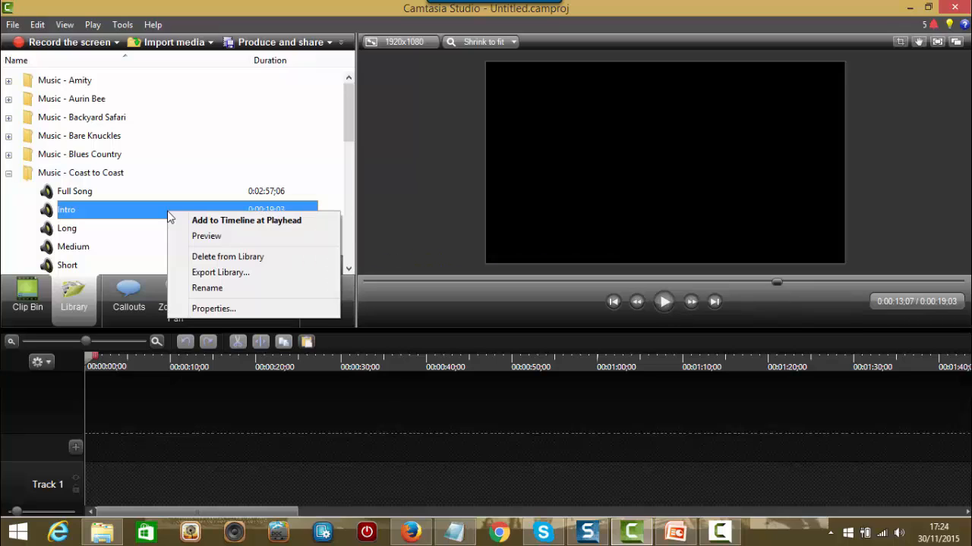
{"action": "left_click", "coordinate": [239, 221]}
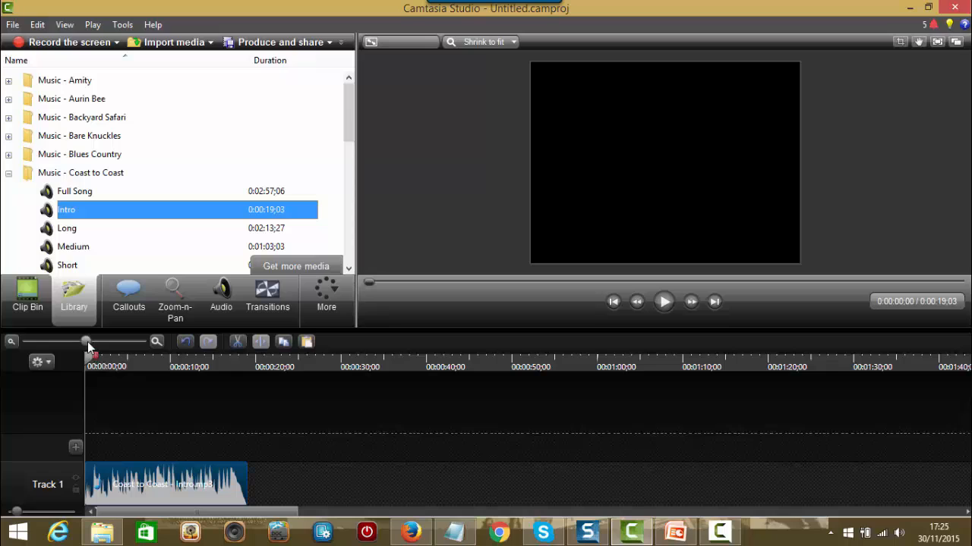
{"action": "left_click_drag", "start_coordinate": [88, 346], "coordinate": [111, 346]}
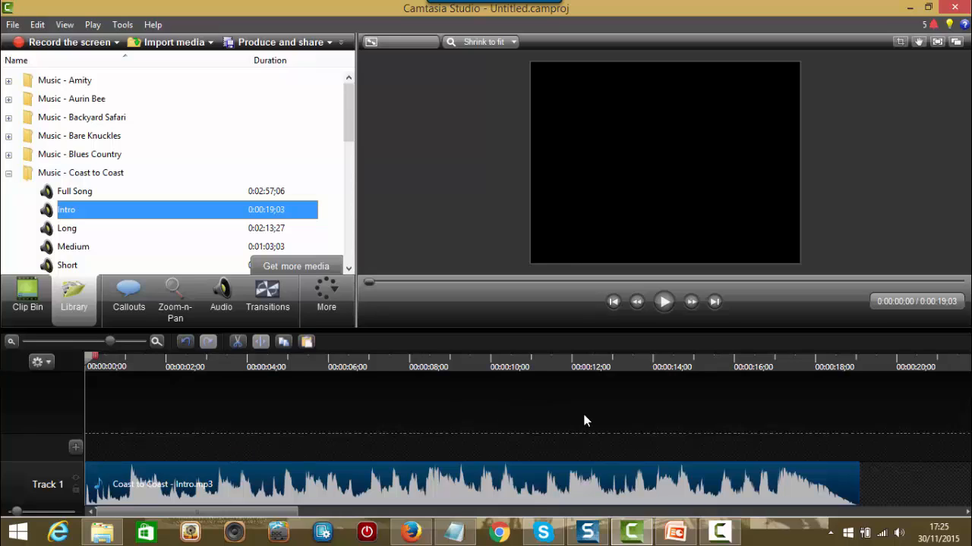
Step: Listen through the Intro music, then cut out the 0:00:03;24–0:00:04;21 stretch
{"action": "left_click", "coordinate": [663, 302]}
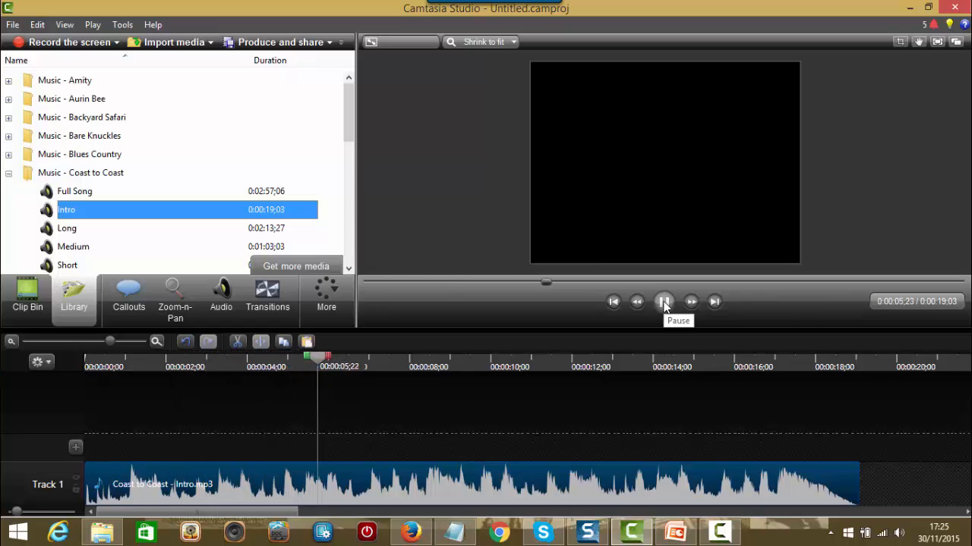
{"action": "left_click", "coordinate": [663, 302]}
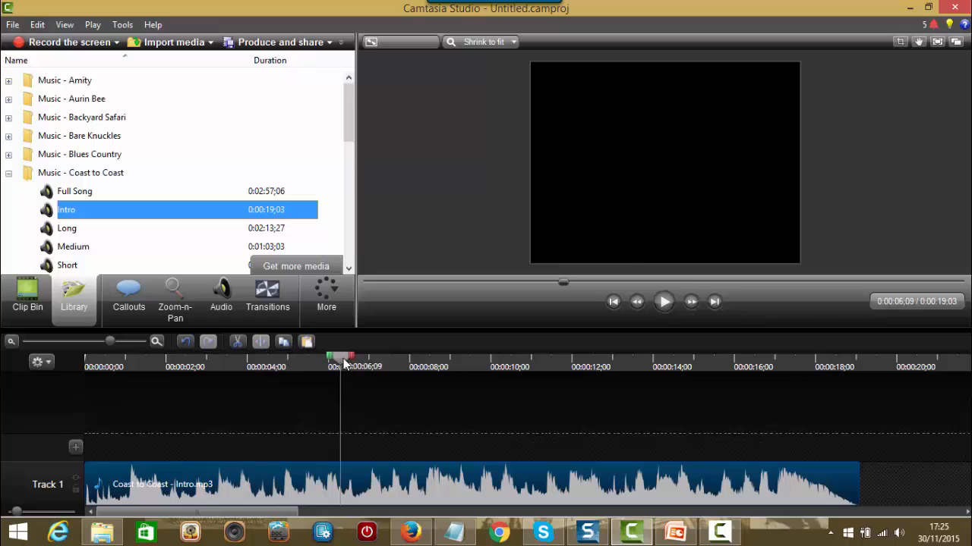
{"action": "left_click_drag", "start_coordinate": [340, 367], "coordinate": [243, 387]}
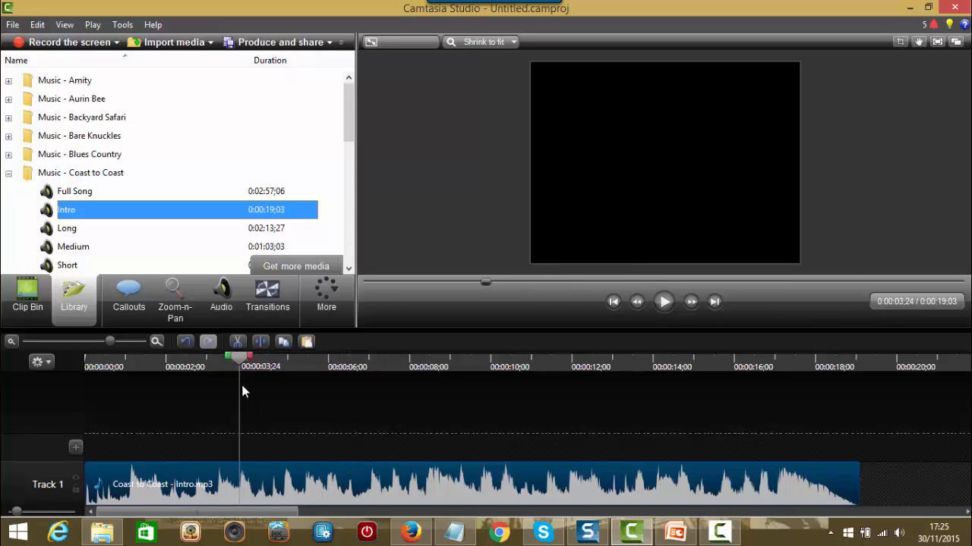
{"action": "left_click_drag", "start_coordinate": [250, 357], "coordinate": [292, 373]}
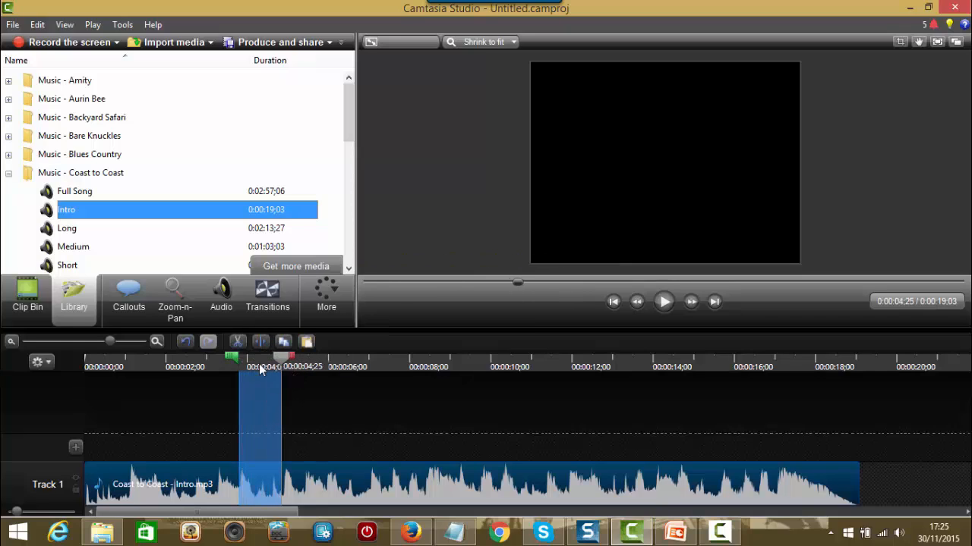
{"action": "left_click", "coordinate": [237, 341]}
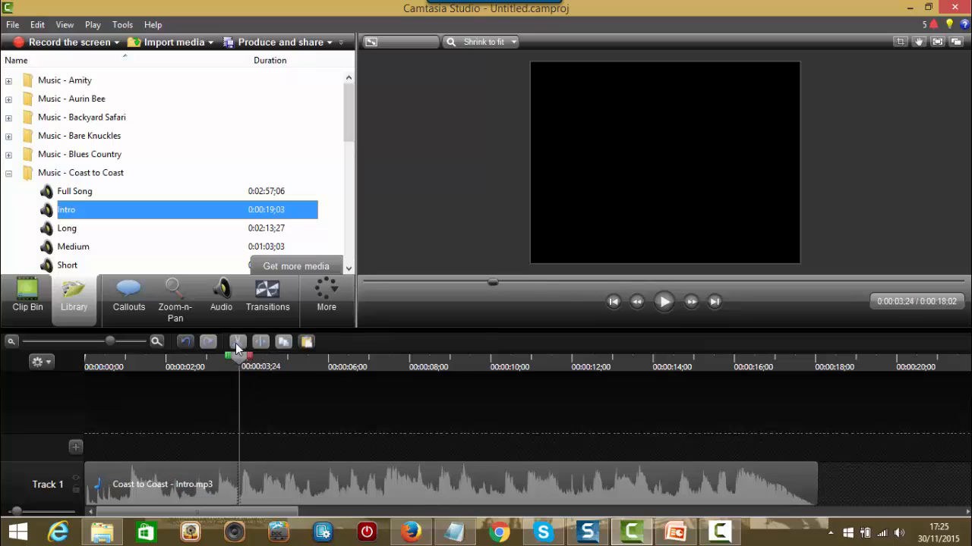
Step: Replay across the first cut, then zoom in and cut 0:00:03;08–0:00:03;24 from the music
{"action": "left_click_drag", "start_coordinate": [234, 357], "coordinate": [218, 368]}
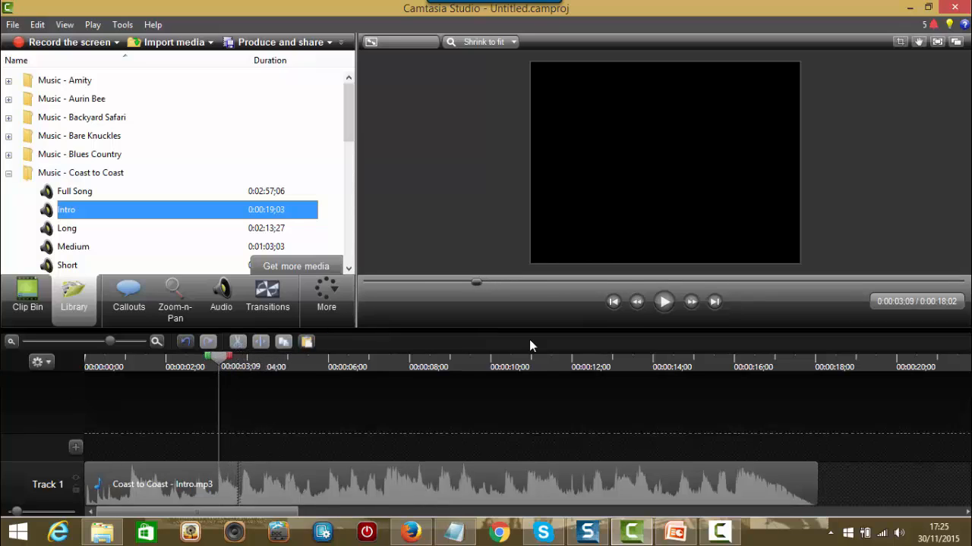
{"action": "left_click", "coordinate": [663, 303]}
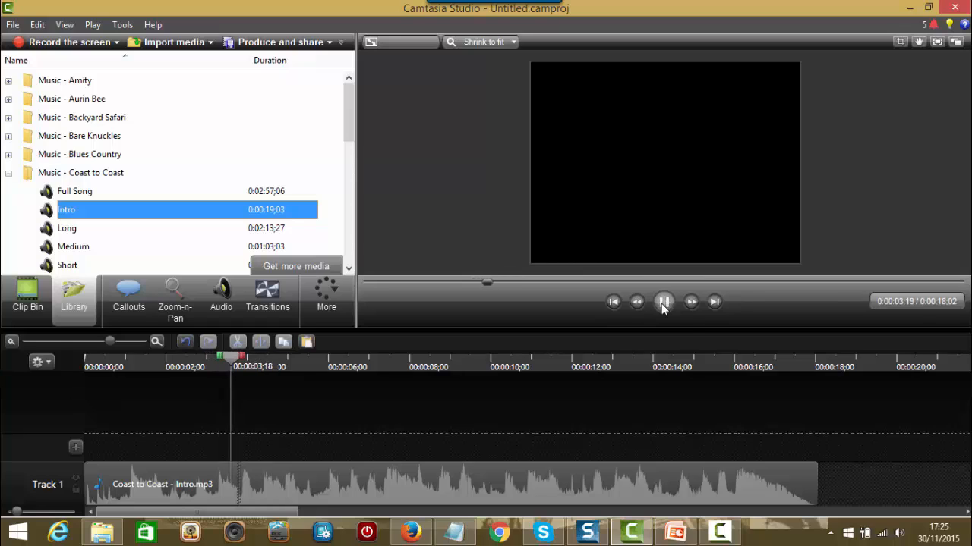
{"action": "left_click", "coordinate": [662, 303]}
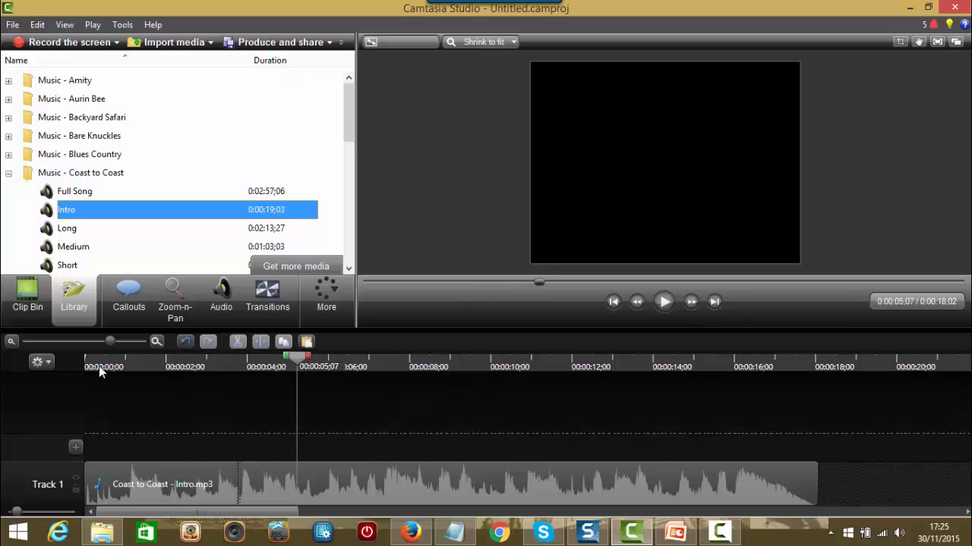
{"action": "left_click_drag", "start_coordinate": [111, 342], "coordinate": [130, 343]}
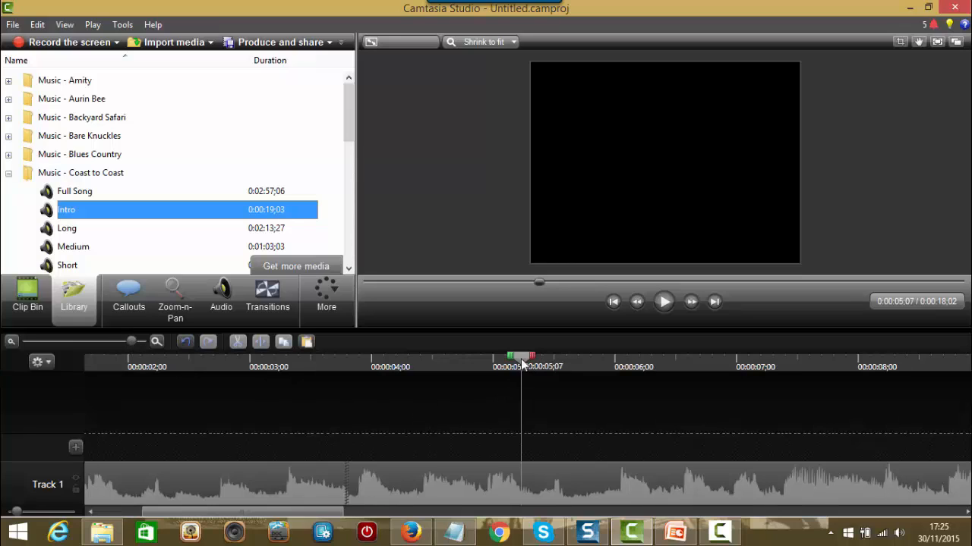
{"action": "left_click_drag", "start_coordinate": [512, 359], "coordinate": [352, 400]}
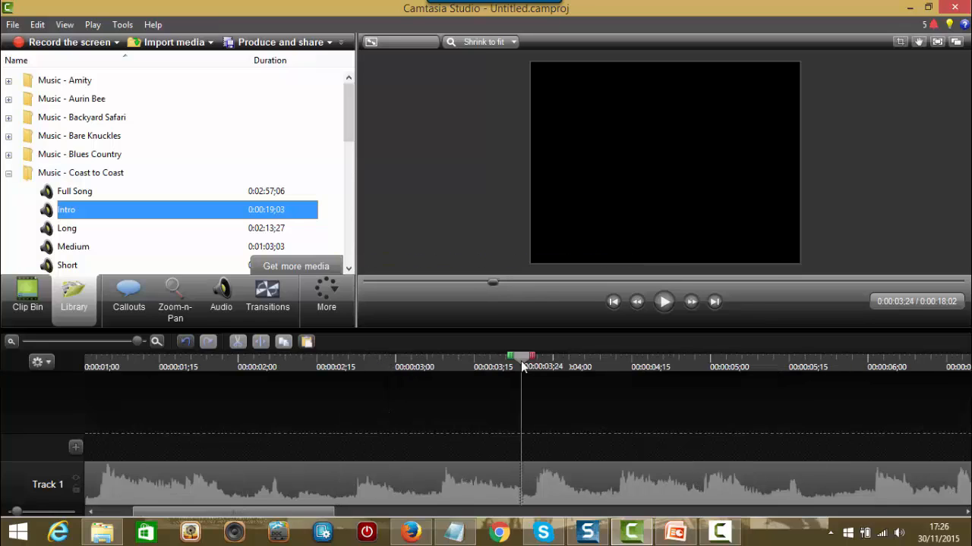
{"action": "mouse_move", "coordinate": [522, 363]}
{"action": "left_mouse_down"}
{"action": "mouse_move", "coordinate": [441, 389]}
{"action": "mouse_move", "coordinate": [437, 368]}
{"action": "mouse_move", "coordinate": [449, 356]}
{"action": "mouse_move", "coordinate": [531, 371]}
{"action": "left_mouse_up"}
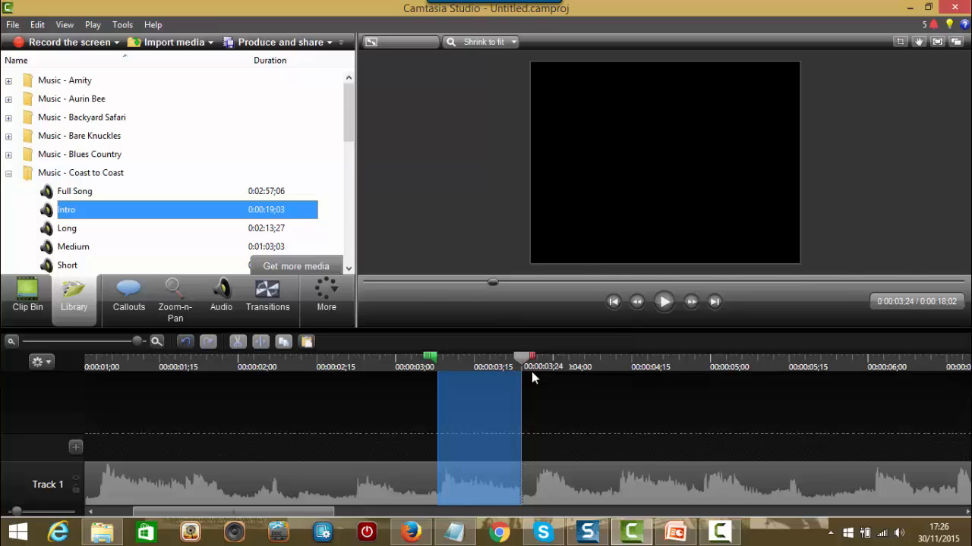
{"action": "left_click", "coordinate": [238, 343]}
Step: Play back across the second cut and check the clip now ends at 0:00:17;16
{"action": "left_click_drag", "start_coordinate": [441, 367], "coordinate": [416, 365]}
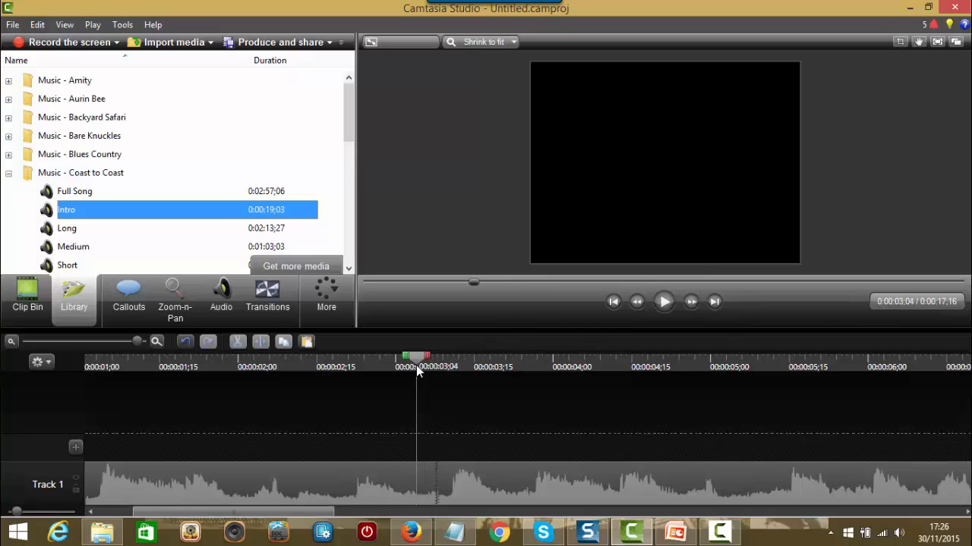
{"action": "left_click", "coordinate": [663, 303]}
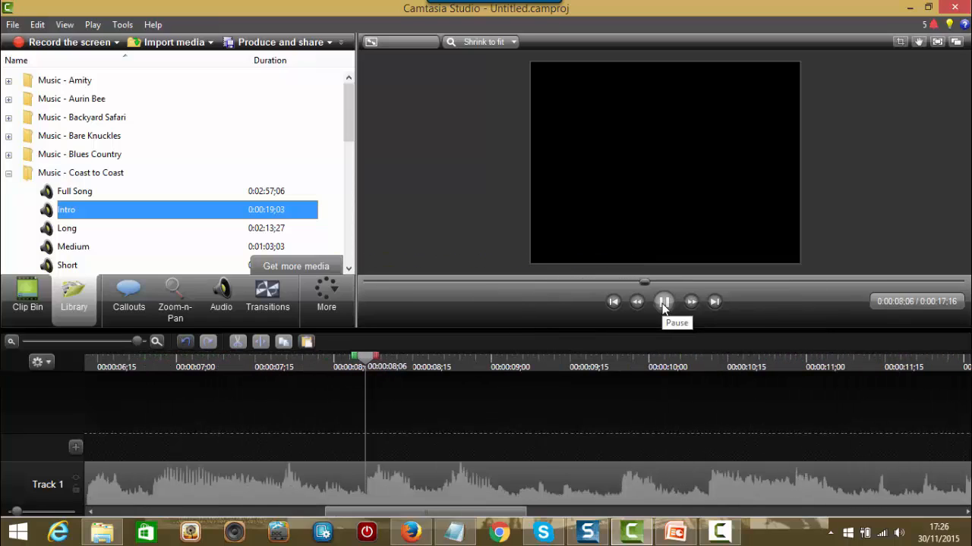
{"action": "left_click", "coordinate": [663, 303]}
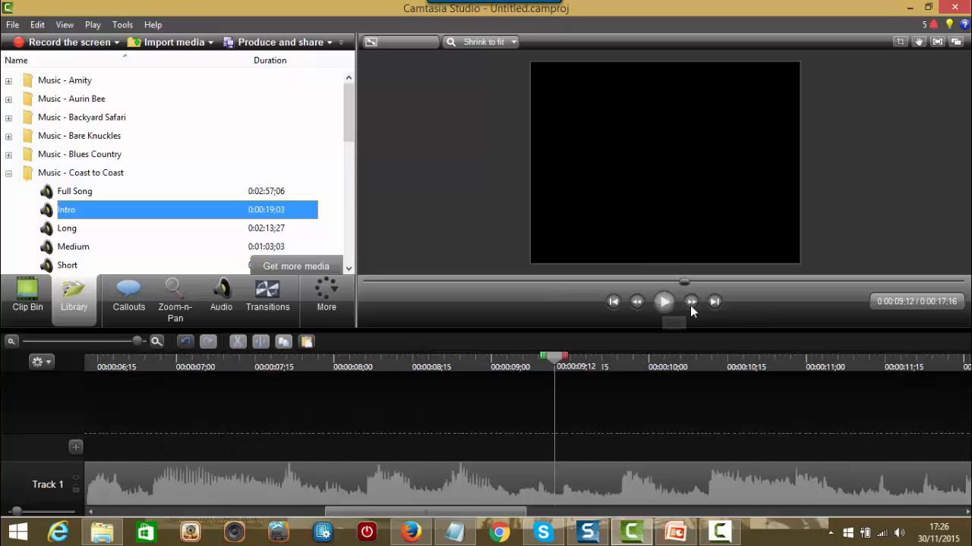
{"action": "left_click", "coordinate": [713, 303]}
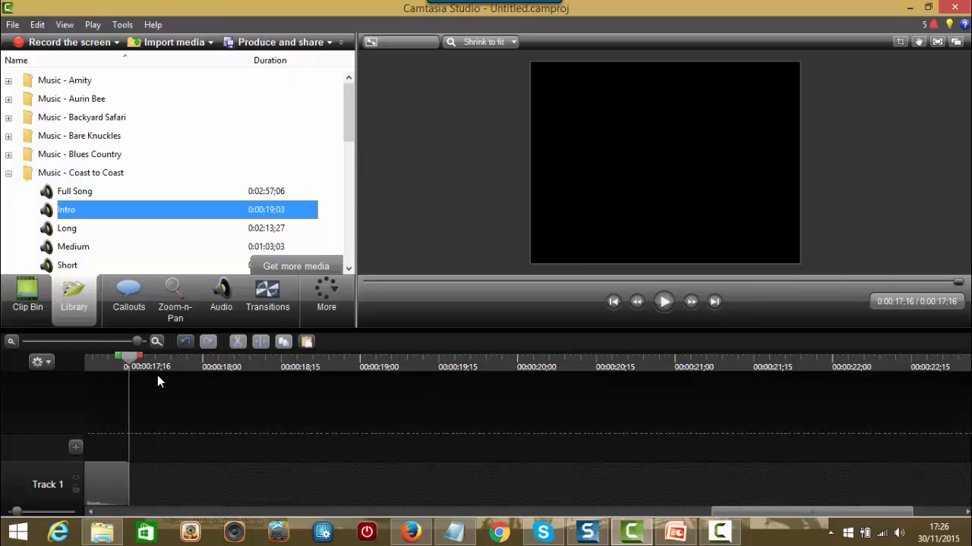
Step: Replay the whole clip and cut the 0:00:03;08–0:00:06;24 section, leaving 0:00:14;00
{"action": "left_click", "coordinate": [613, 302]}
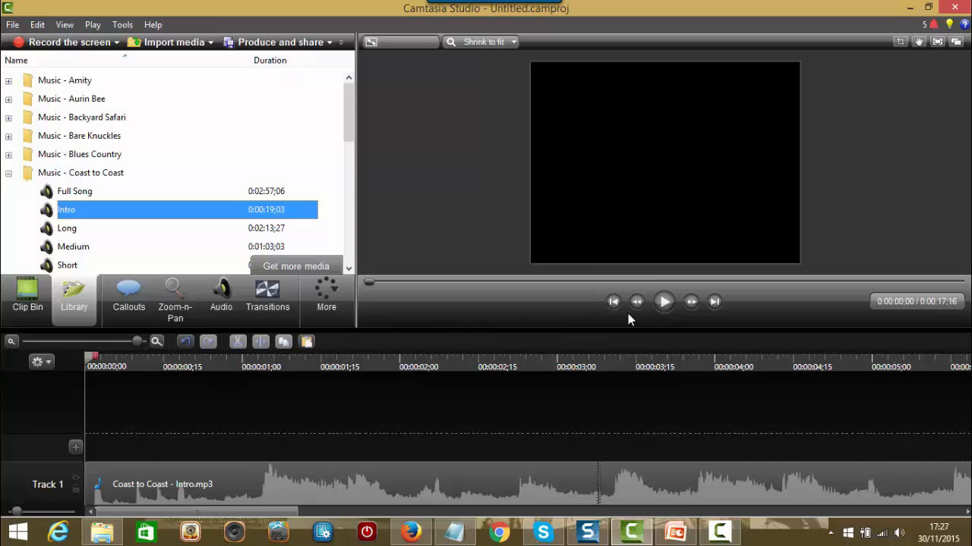
{"action": "left_click_drag", "start_coordinate": [139, 344], "coordinate": [111, 341]}
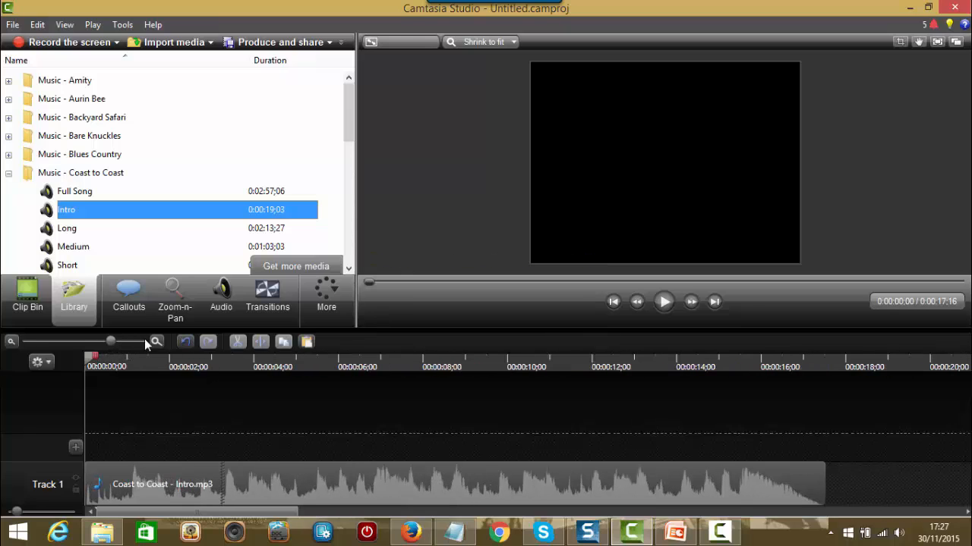
{"action": "left_click", "coordinate": [666, 303]}
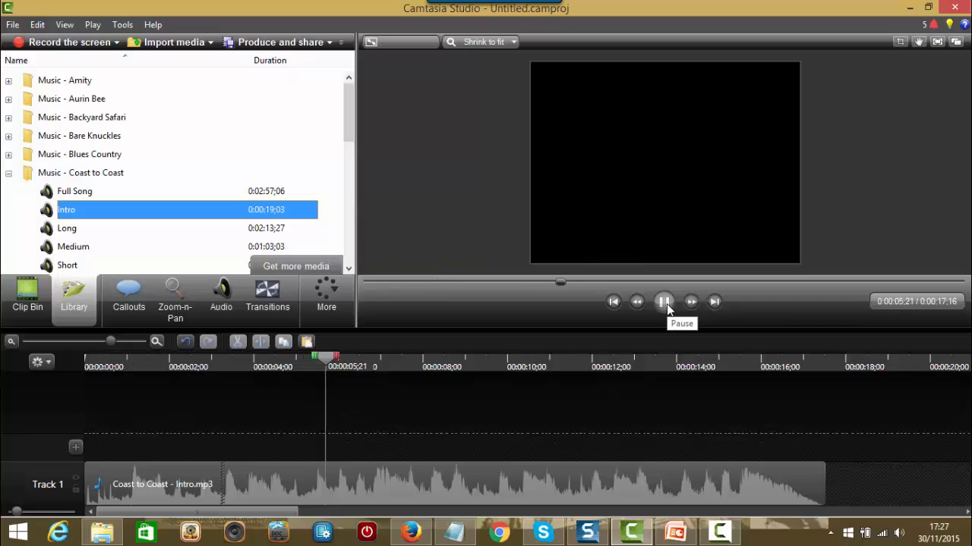
{"action": "left_click", "coordinate": [664, 303]}
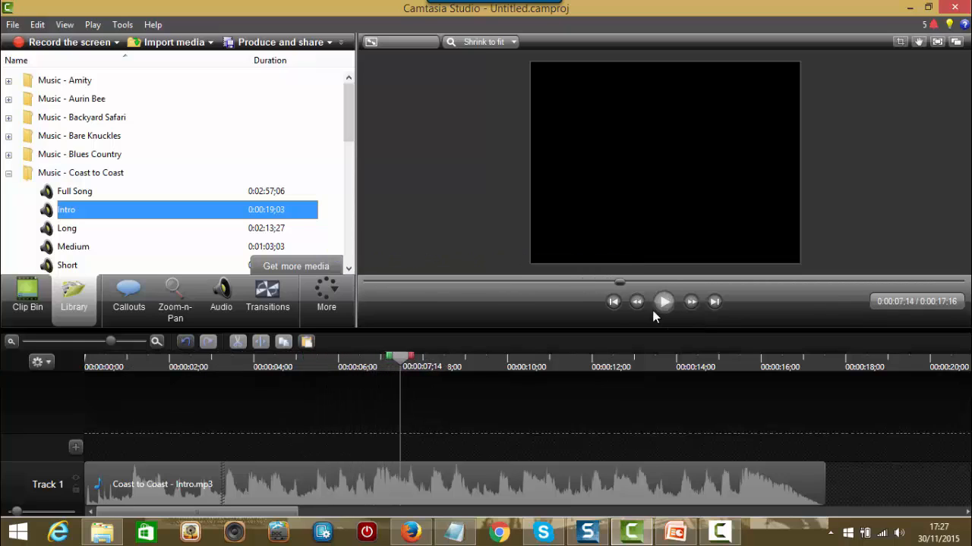
{"action": "left_click_drag", "start_coordinate": [402, 359], "coordinate": [210, 393]}
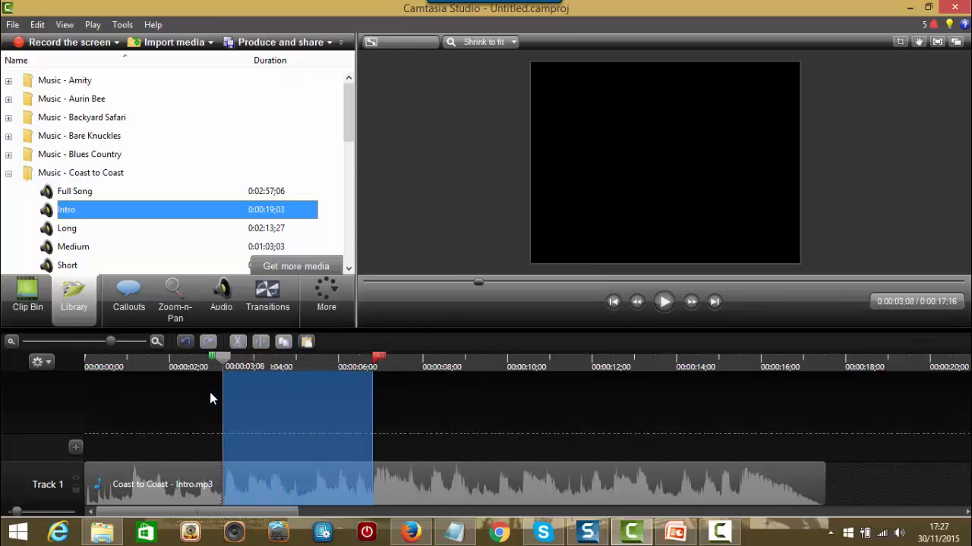
{"action": "left_click", "coordinate": [237, 341]}
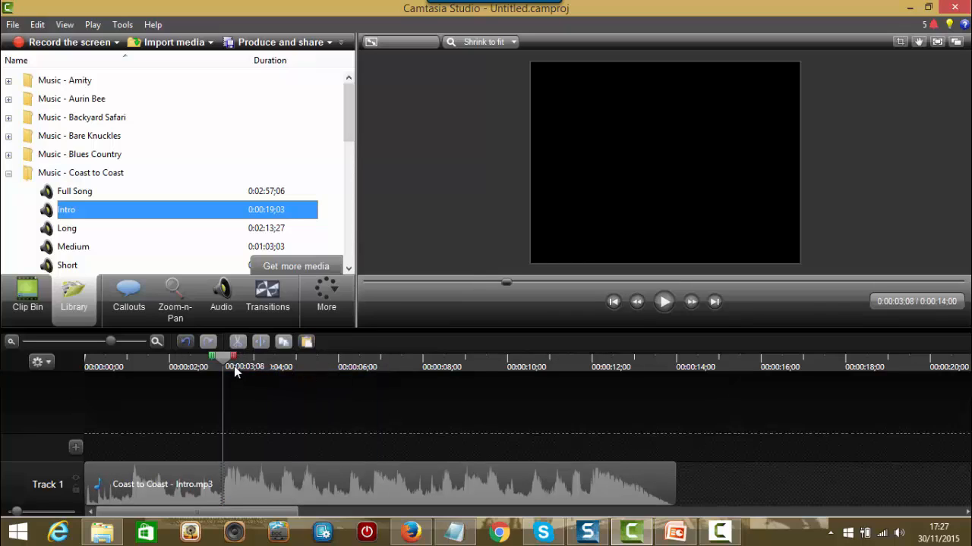
Step: Replay the shortened music, then cut the 9;00–11;29 stretch from it
{"action": "left_click_drag", "start_coordinate": [222, 360], "coordinate": [182, 362]}
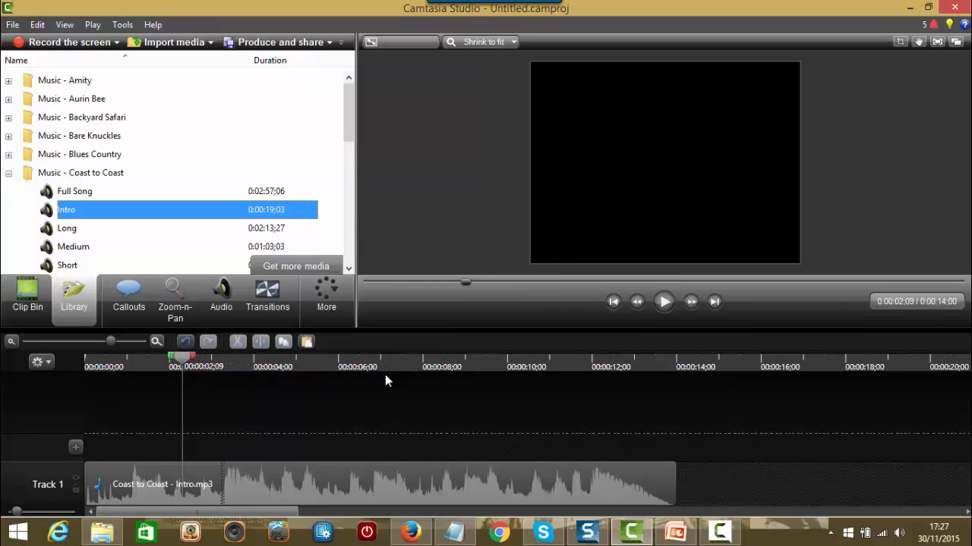
{"action": "left_click", "coordinate": [663, 302]}
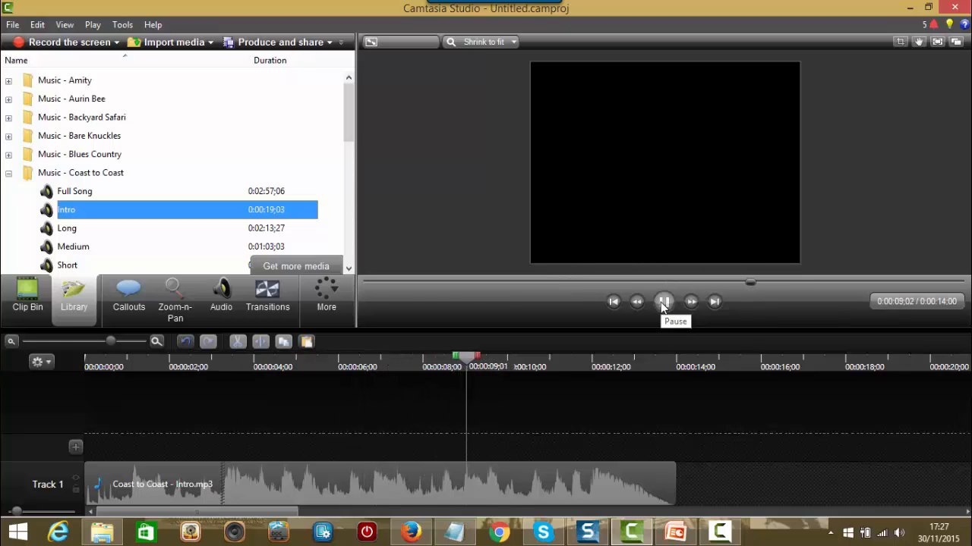
{"action": "left_click", "coordinate": [663, 302]}
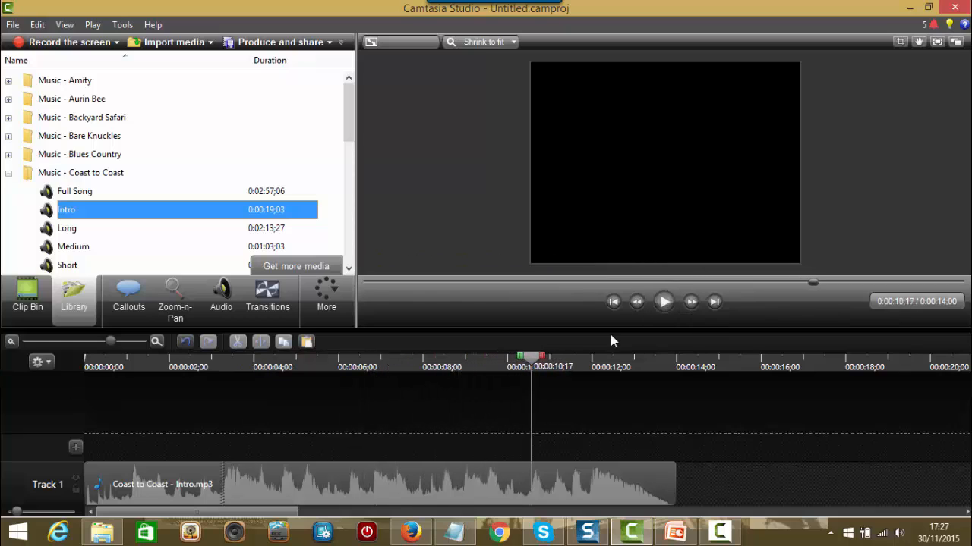
{"action": "left_click_drag", "start_coordinate": [535, 359], "coordinate": [463, 383]}
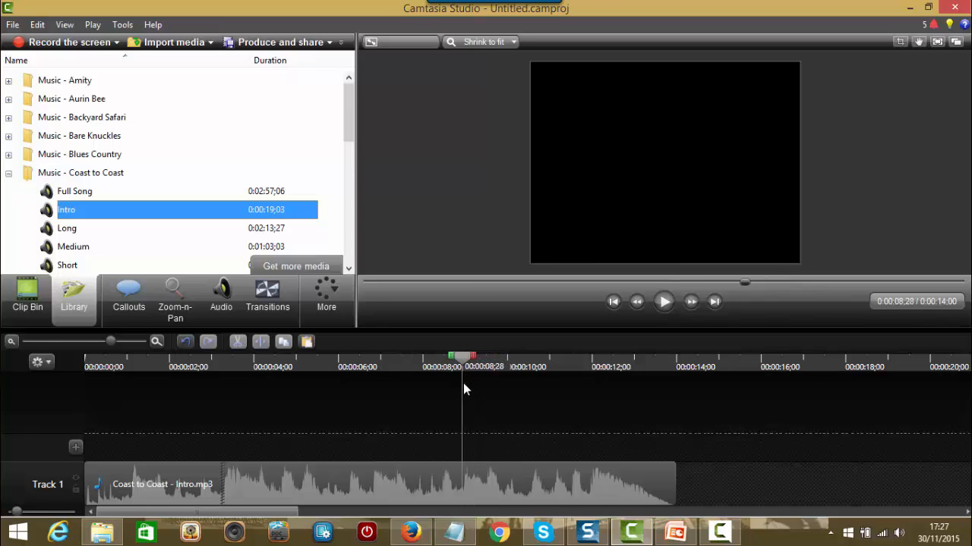
{"action": "left_click_drag", "start_coordinate": [112, 345], "coordinate": [135, 349]}
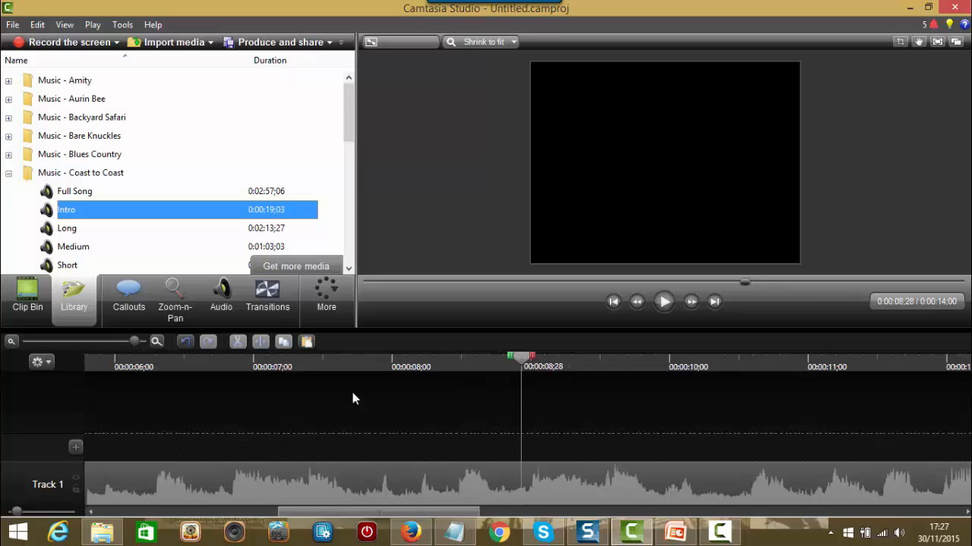
{"action": "left_click_drag", "start_coordinate": [522, 364], "coordinate": [526, 364]}
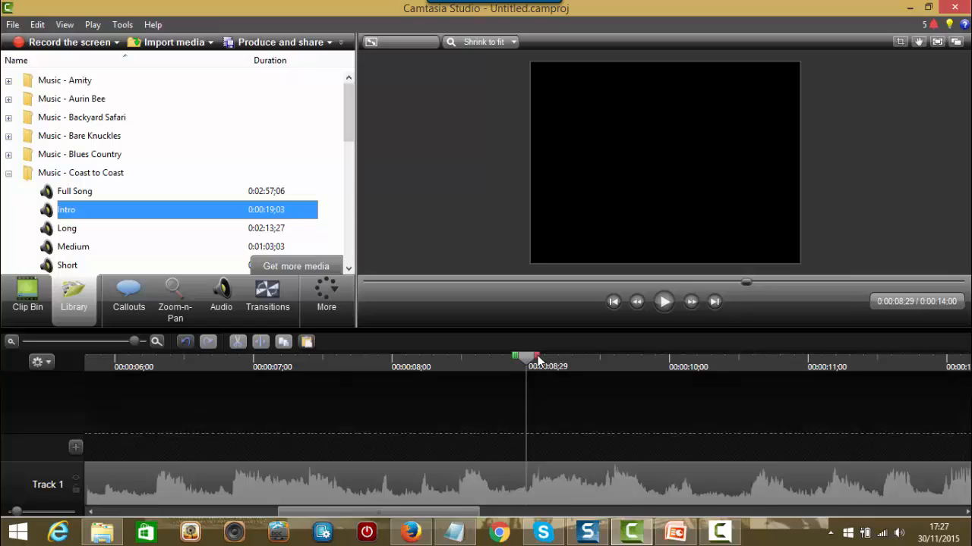
{"action": "left_click", "coordinate": [662, 302]}
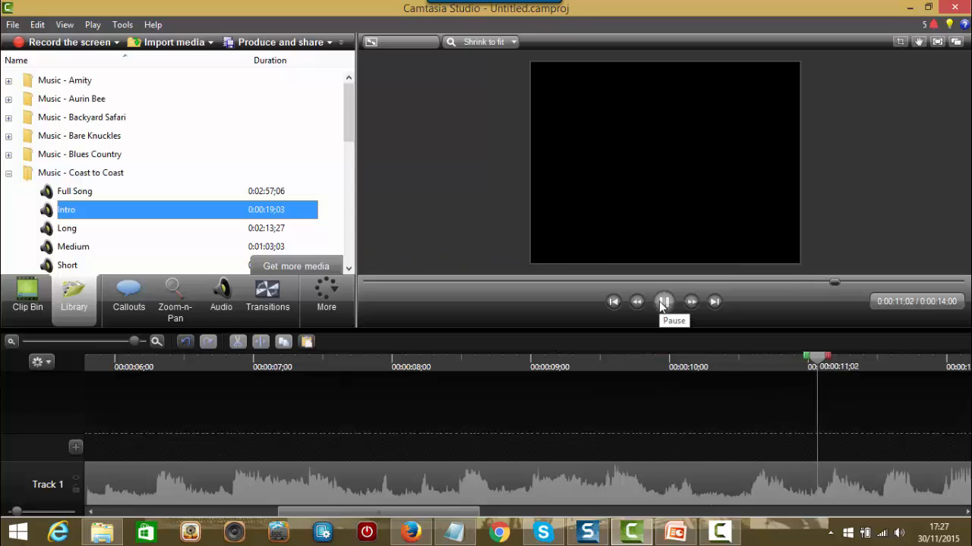
{"action": "left_click", "coordinate": [662, 302]}
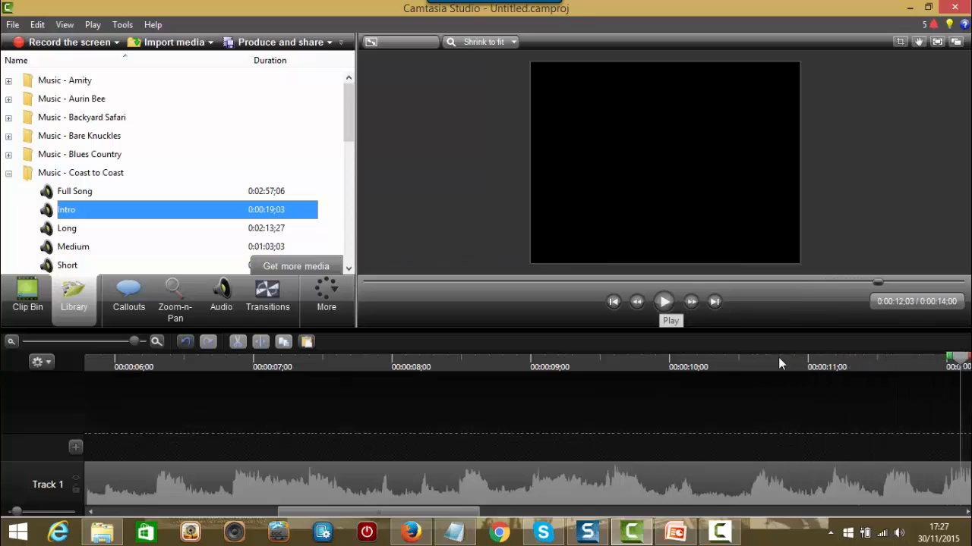
{"action": "left_click", "coordinate": [941, 368]}
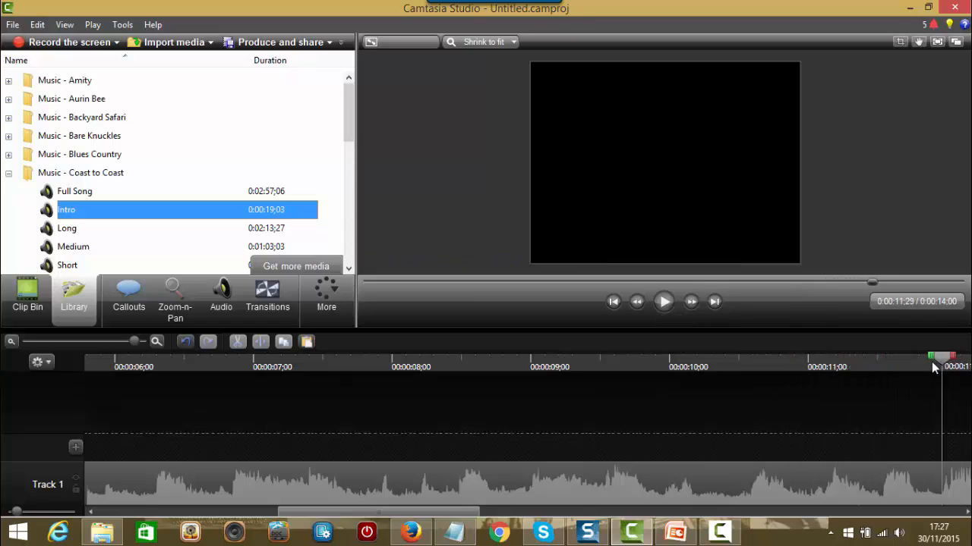
{"action": "left_click_drag", "start_coordinate": [929, 356], "coordinate": [517, 437]}
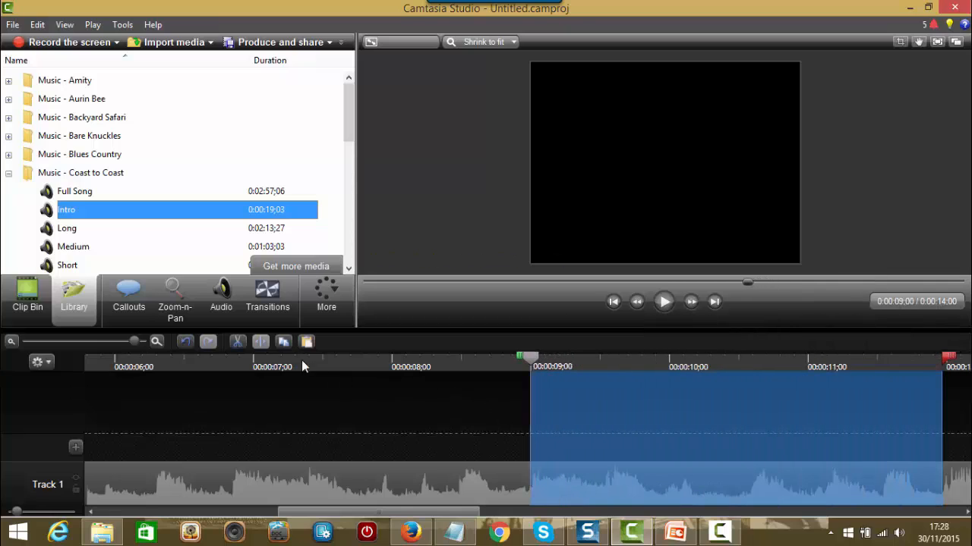
{"action": "left_click", "coordinate": [238, 343]}
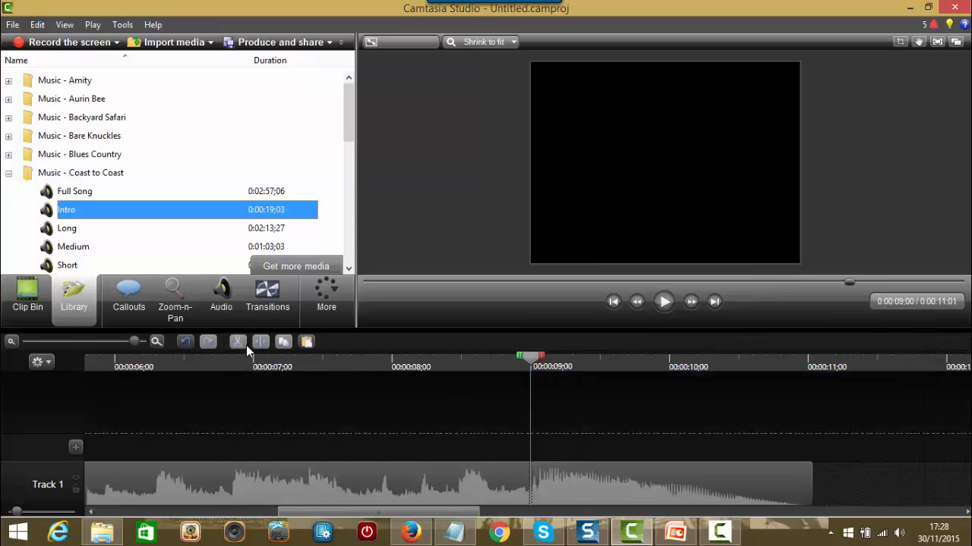
Step: Check the new join and cut the 10;25–11;01 tail, leaving a 0:00:10;25 clip
{"action": "left_click_drag", "start_coordinate": [533, 361], "coordinate": [452, 363]}
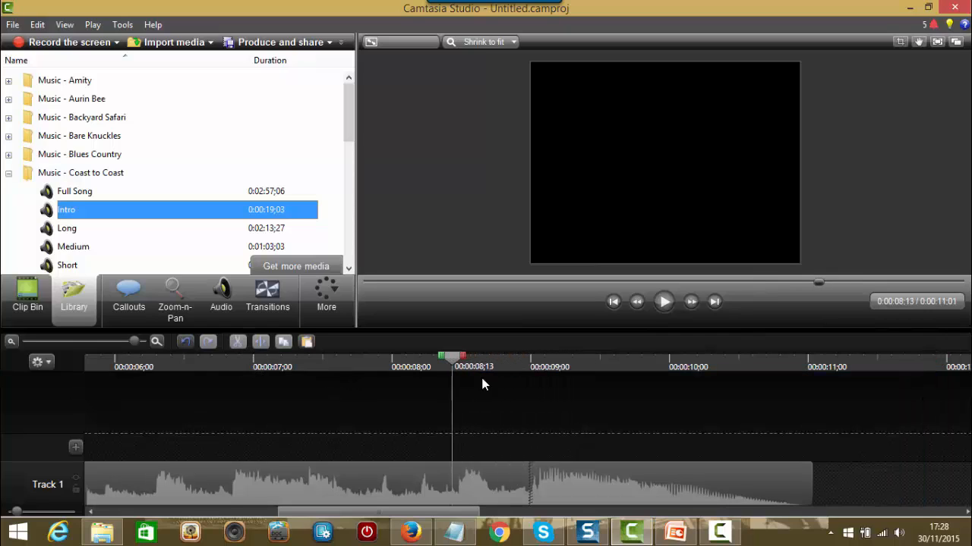
{"action": "left_click", "coordinate": [665, 302]}
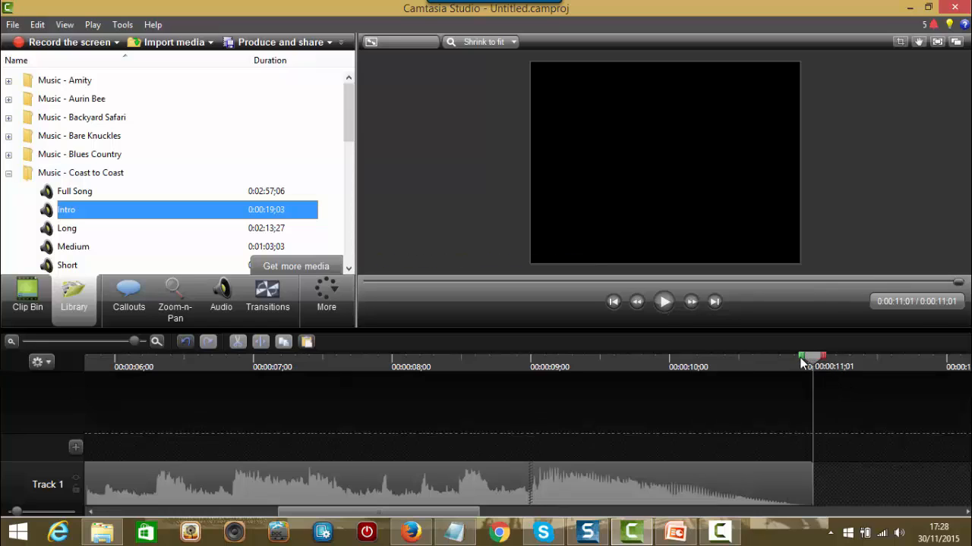
{"action": "left_click_drag", "start_coordinate": [798, 361], "coordinate": [769, 365]}
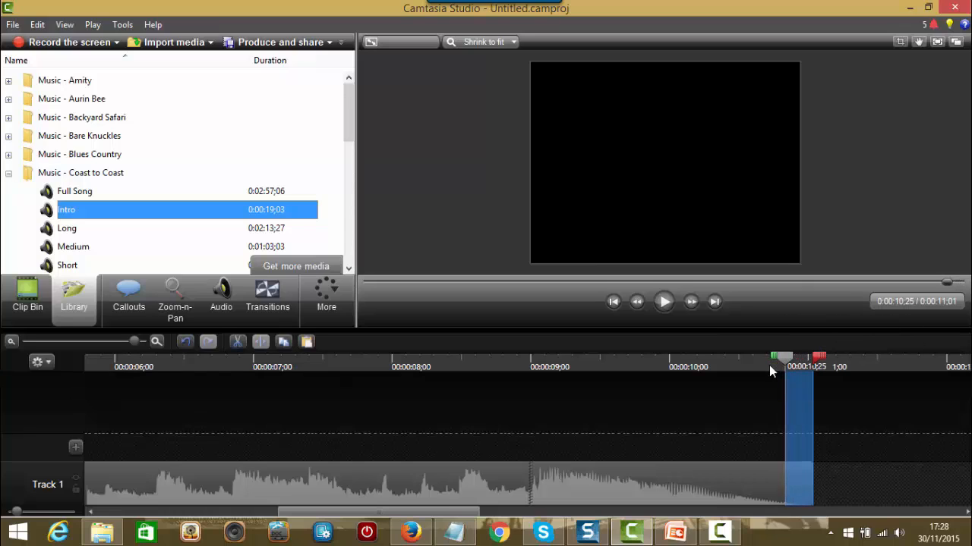
{"action": "left_click", "coordinate": [238, 343]}
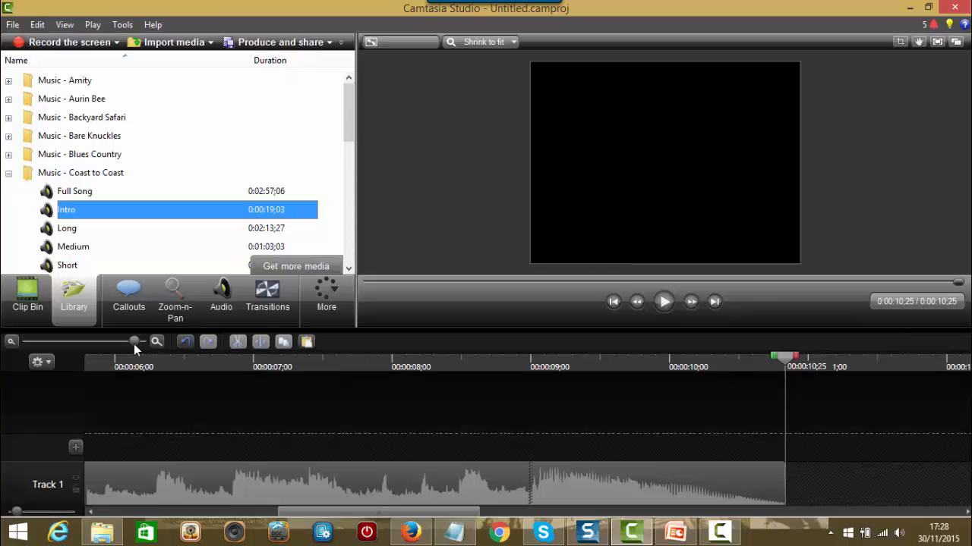
{"action": "mouse_move", "coordinate": [133, 345]}
{"action": "left_mouse_down"}
{"action": "mouse_move", "coordinate": [61, 343]}
{"action": "mouse_move", "coordinate": [117, 347]}
{"action": "left_mouse_up"}
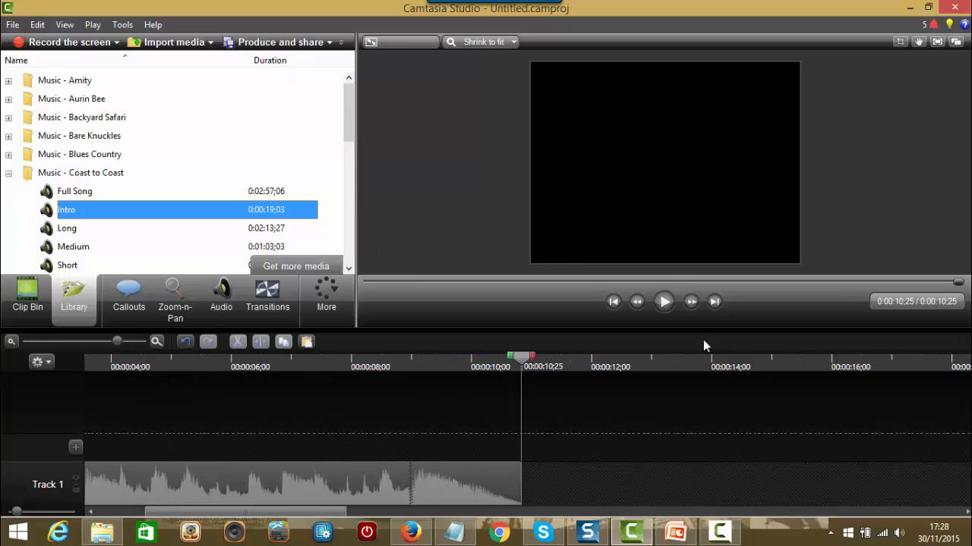
{"action": "left_click", "coordinate": [613, 301]}
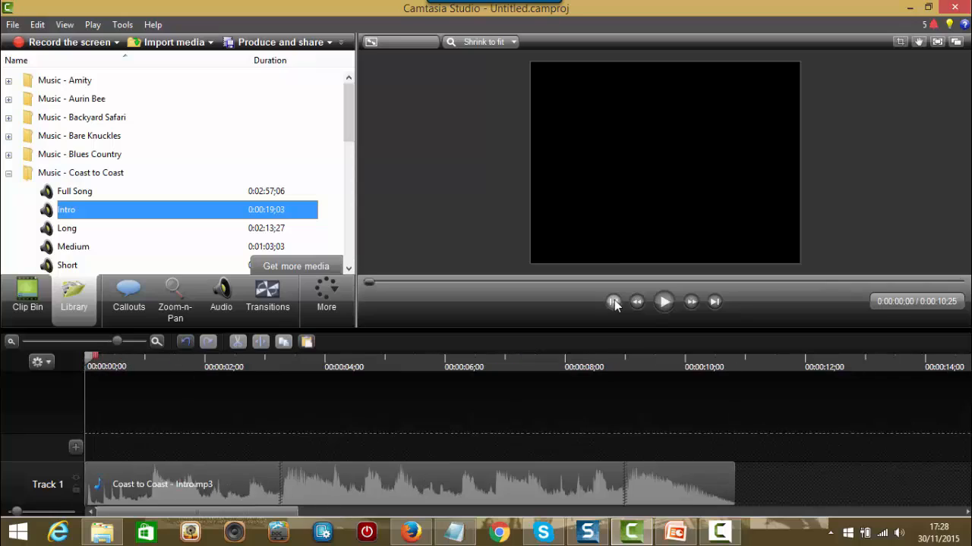
{"action": "left_click", "coordinate": [665, 302]}
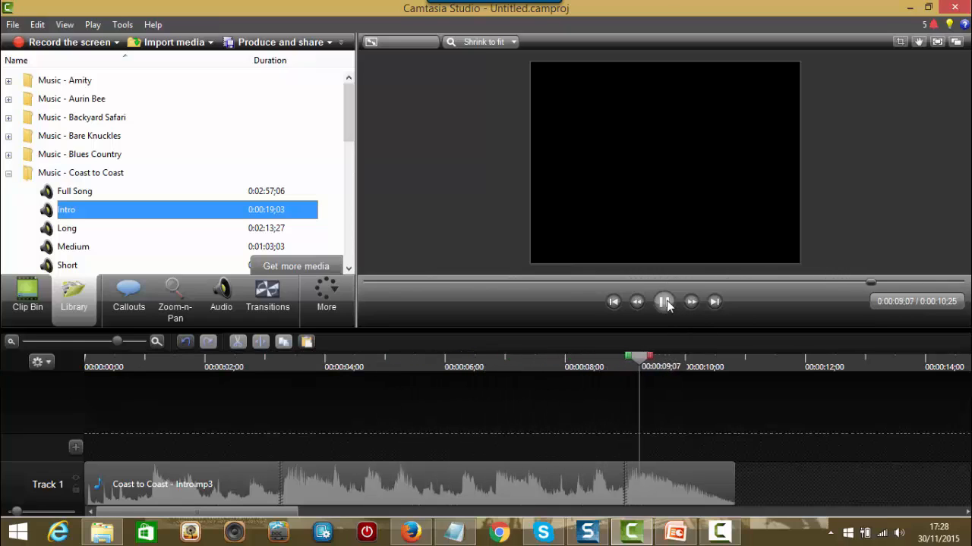
{"action": "left_click", "coordinate": [663, 302]}
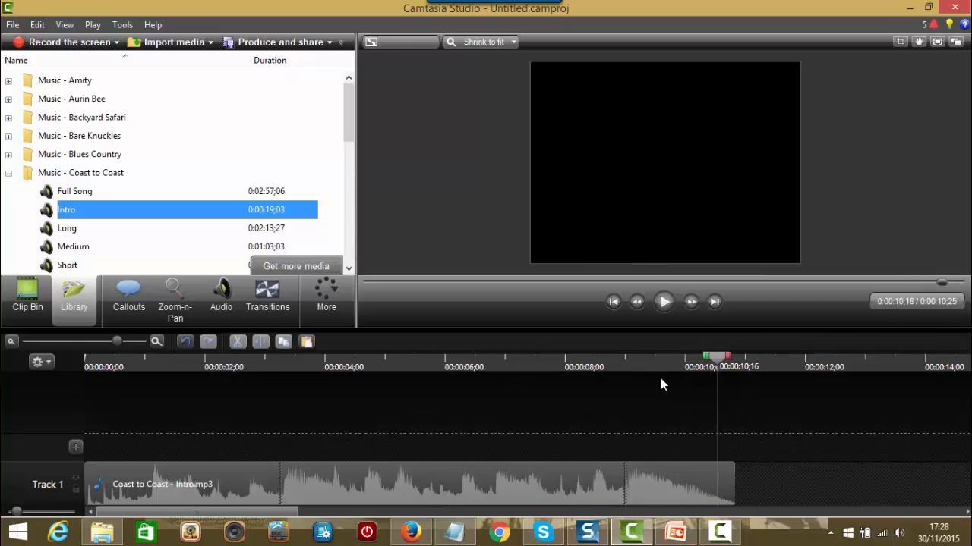
{"action": "left_click_drag", "start_coordinate": [562, 383], "coordinate": [251, 404]}
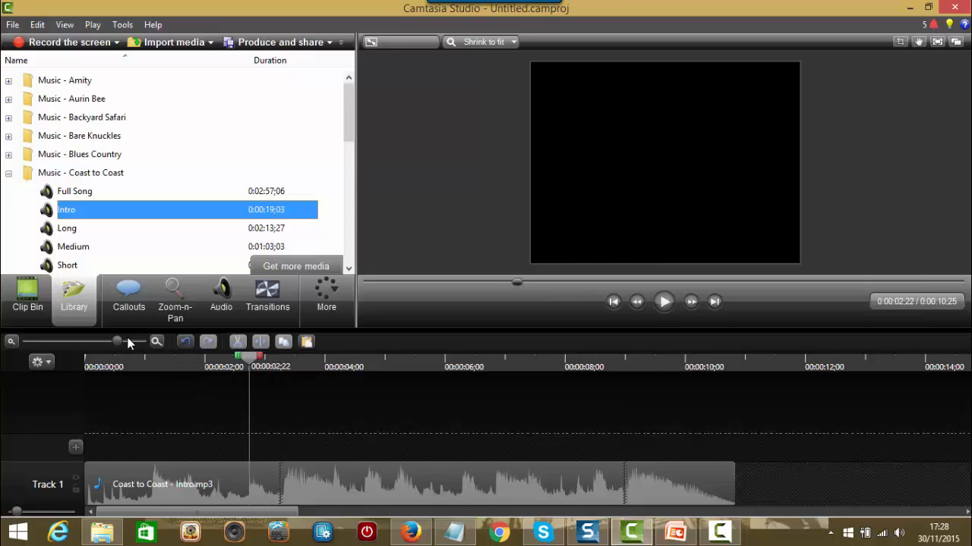
{"action": "left_click_drag", "start_coordinate": [115, 341], "coordinate": [130, 341]}
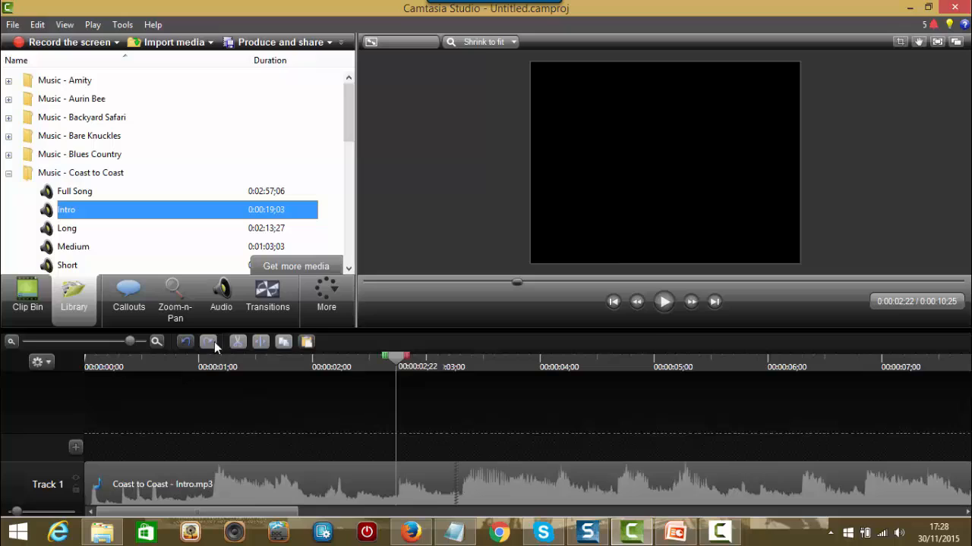
{"action": "left_click", "coordinate": [663, 302]}
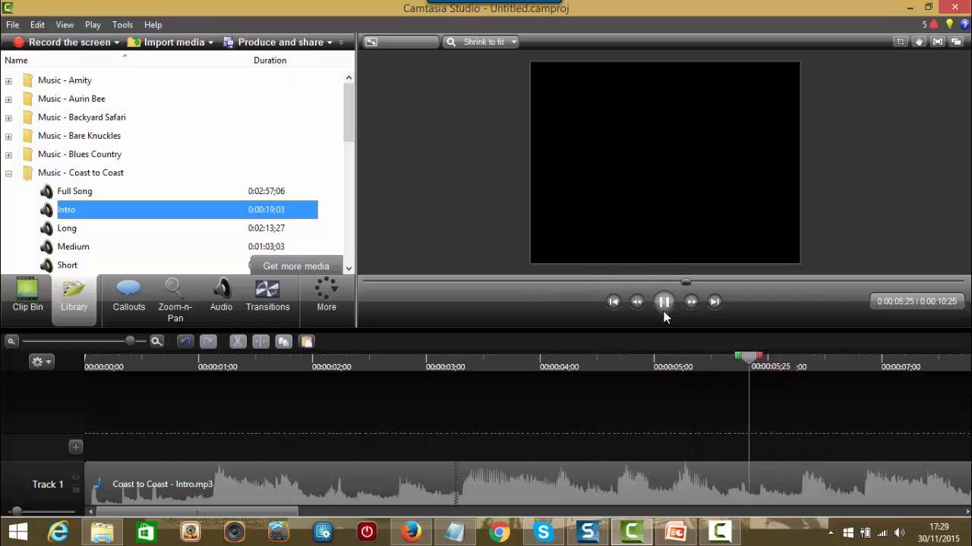
{"action": "left_click", "coordinate": [663, 303]}
{"action": "left_click_drag", "start_coordinate": [903, 347], "coordinate": [448, 422]}
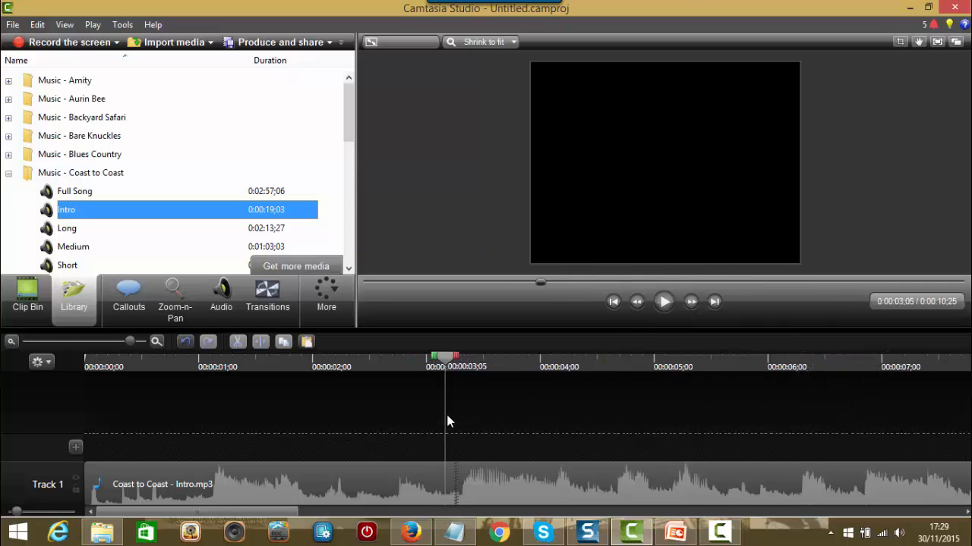
{"action": "left_click", "coordinate": [658, 302]}
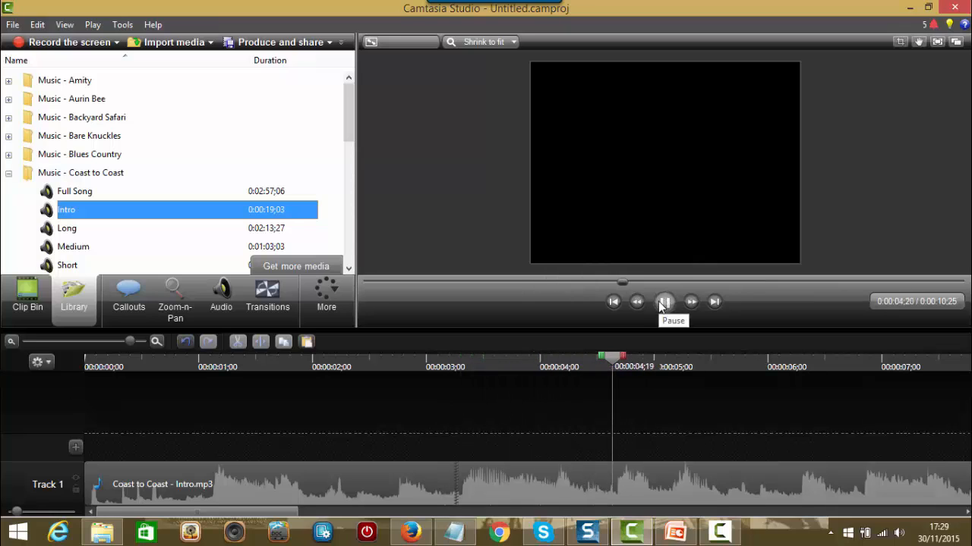
{"action": "left_click", "coordinate": [661, 302]}
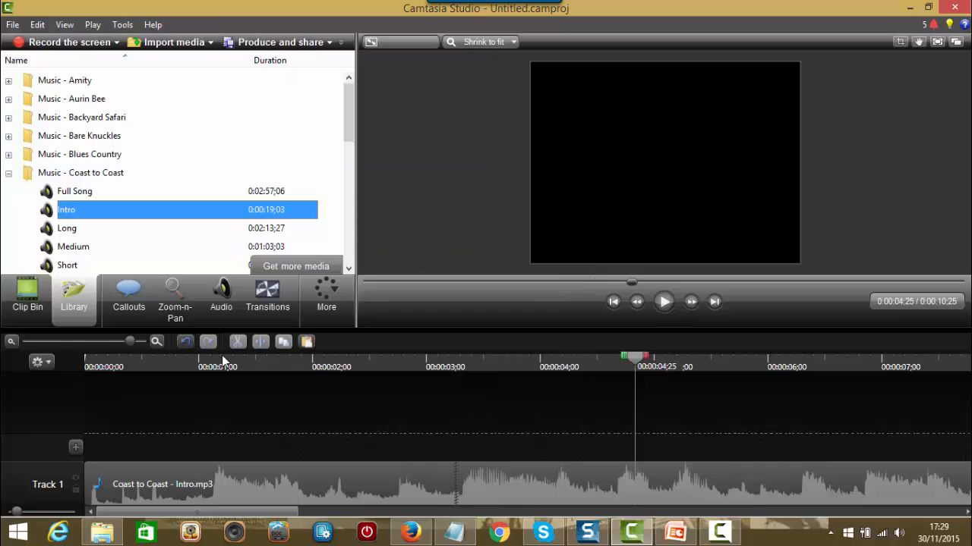
Step: Cut the 0:03;00–0:03;08 frames from the Intro music and replay across the join
{"action": "left_click_drag", "start_coordinate": [128, 342], "coordinate": [134, 344]}
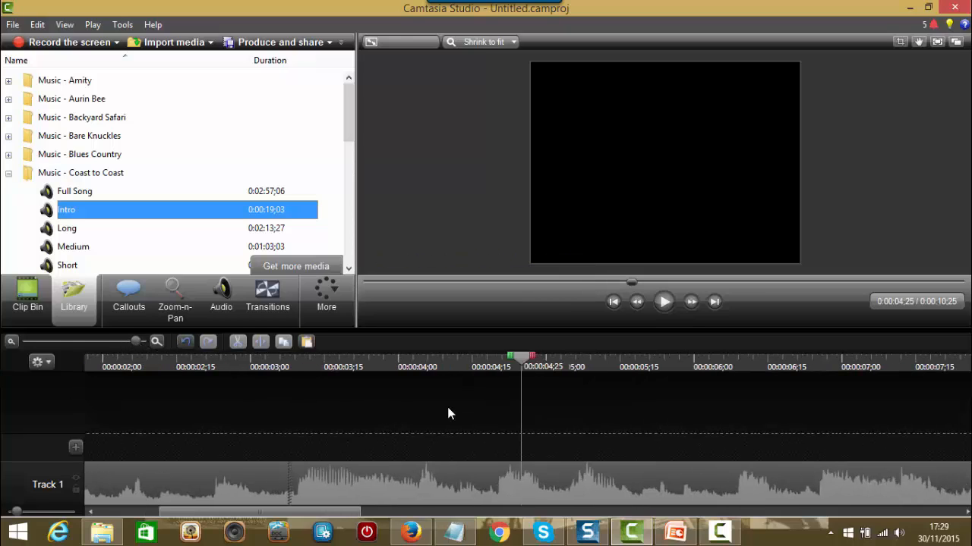
{"action": "left_click_drag", "start_coordinate": [269, 382], "coordinate": [275, 391]}
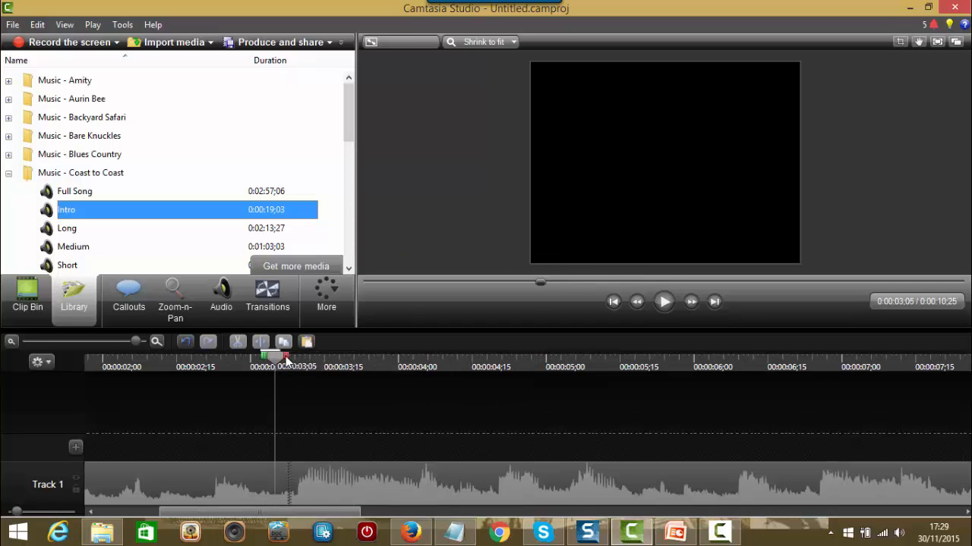
{"action": "left_click_drag", "start_coordinate": [286, 358], "coordinate": [298, 358]}
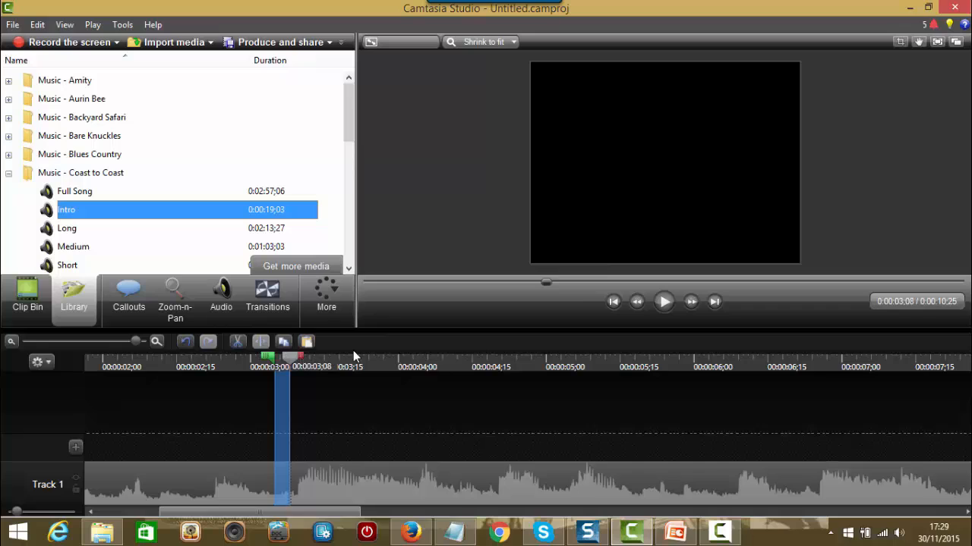
{"action": "left_click", "coordinate": [236, 342]}
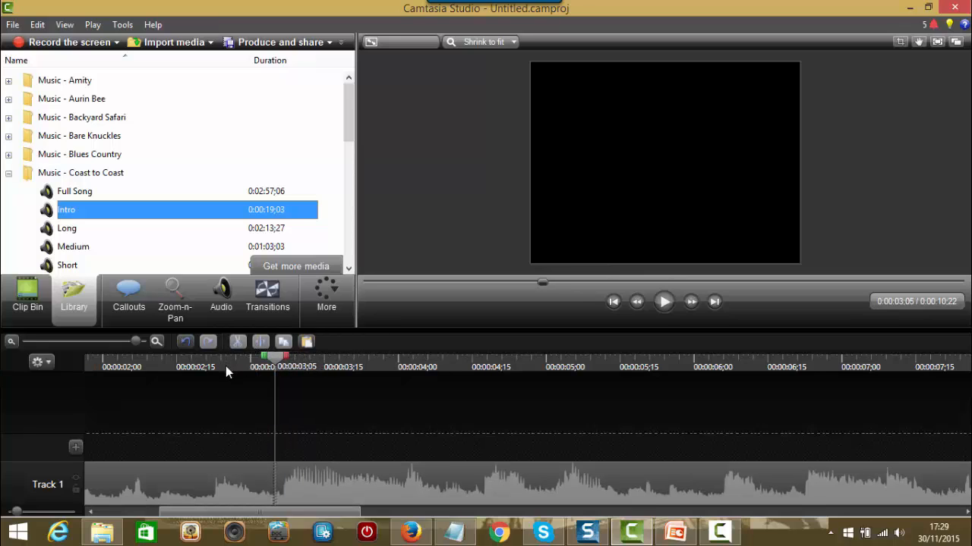
{"action": "left_click", "coordinate": [245, 362]}
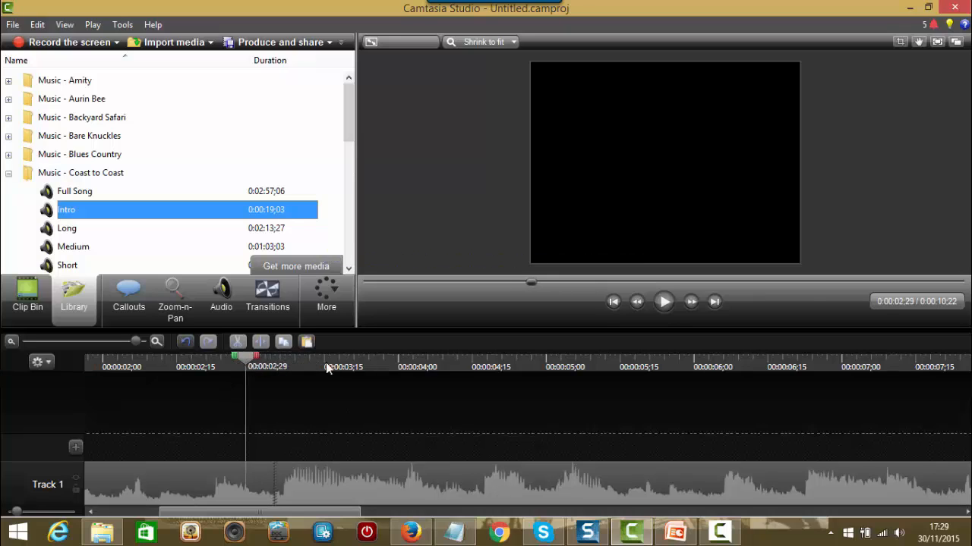
{"action": "left_click", "coordinate": [662, 304]}
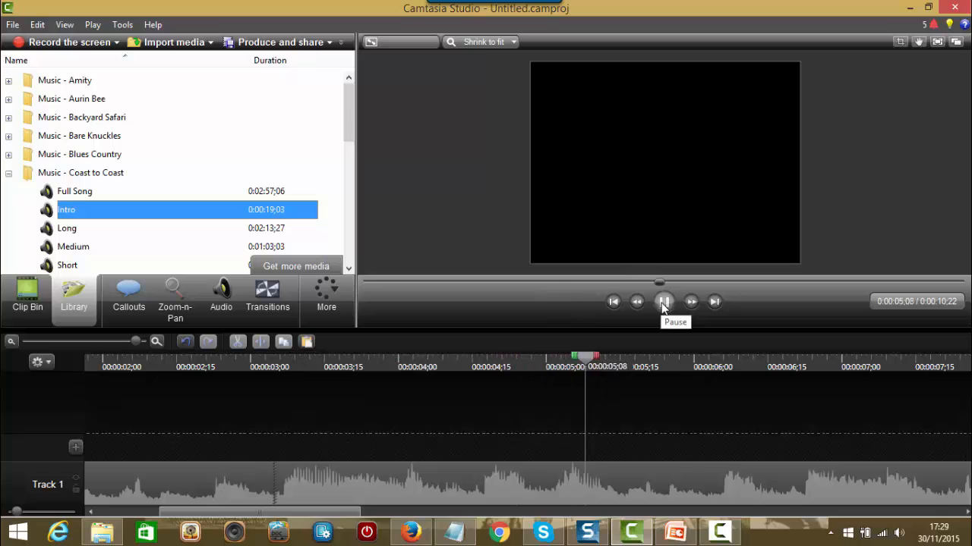
{"action": "left_click", "coordinate": [667, 303]}
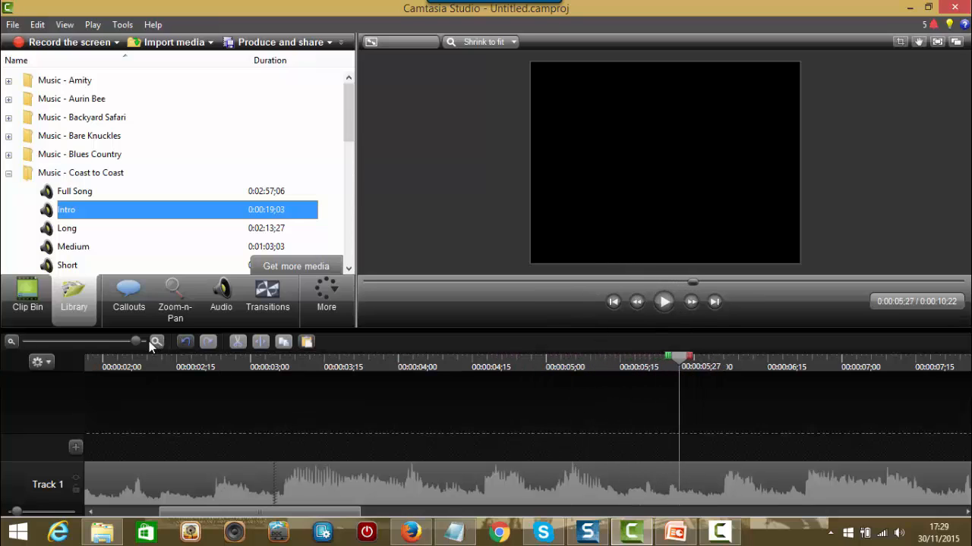
{"action": "left_click_drag", "start_coordinate": [133, 342], "coordinate": [99, 338]}
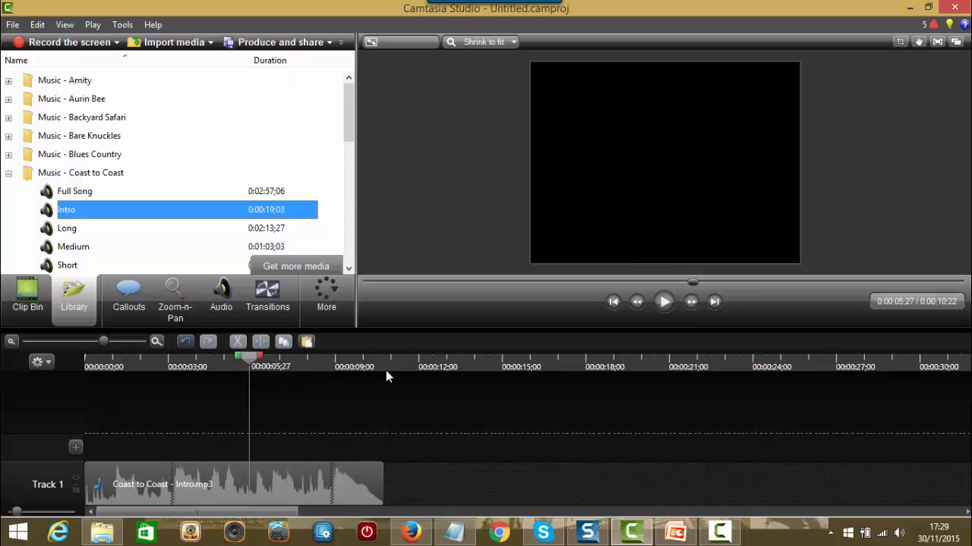
Step: Return playback to the start, collapse Coast to Coast, and bring the Theme folders into view
{"action": "left_click", "coordinate": [614, 302]}
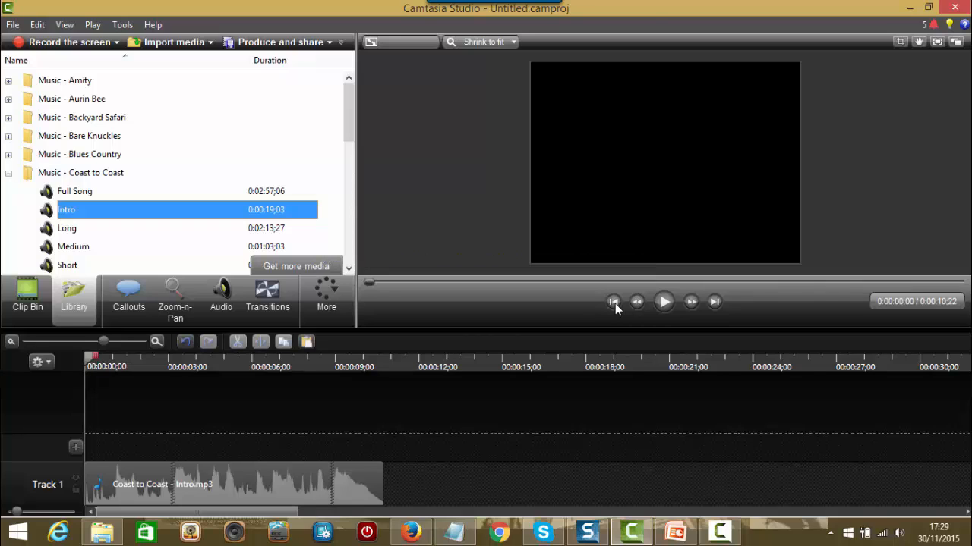
{"action": "left_click", "coordinate": [8, 174]}
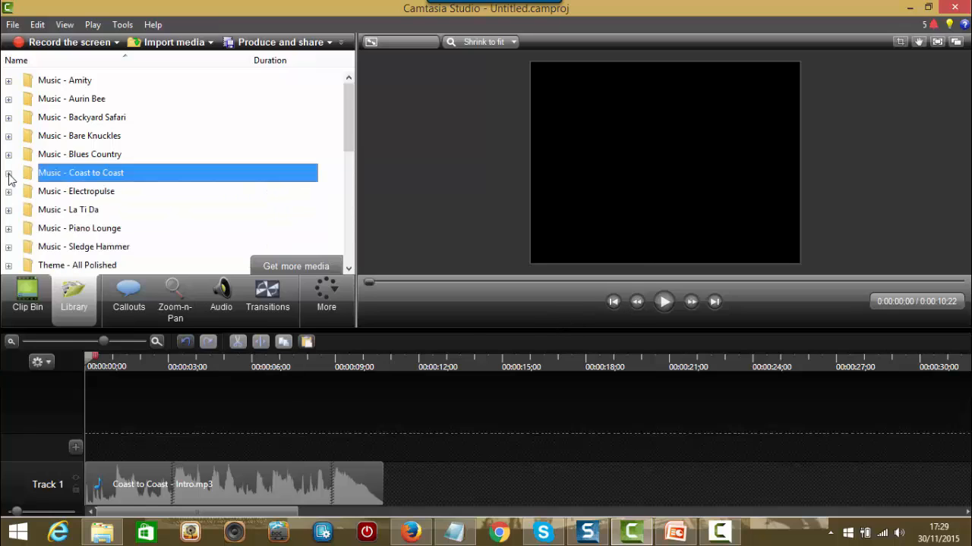
{"action": "left_click", "coordinate": [349, 270]}
{"action": "left_click", "coordinate": [349, 270]}
{"action": "left_click", "coordinate": [349, 270]}
{"action": "left_click", "coordinate": [350, 270]}
{"action": "left_click", "coordinate": [349, 270]}
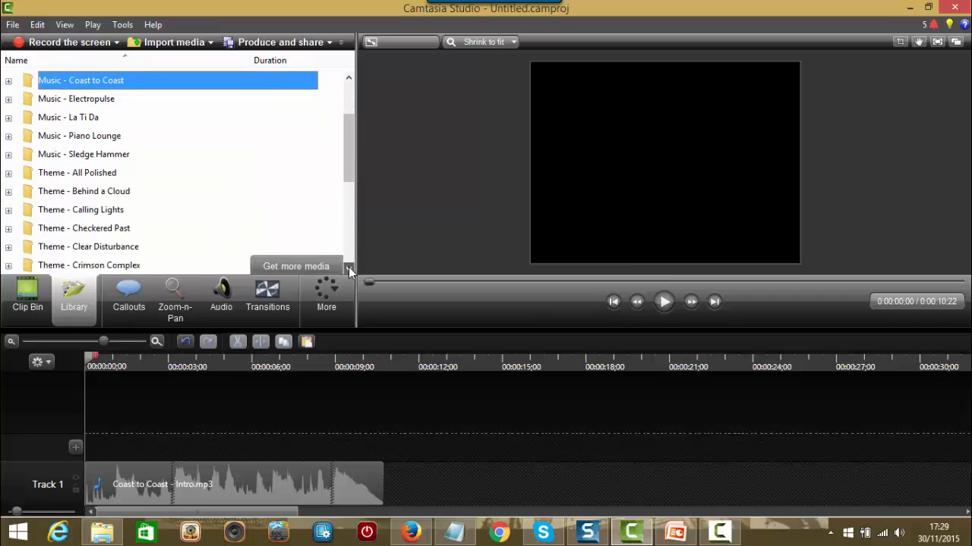
{"action": "left_click", "coordinate": [349, 270]}
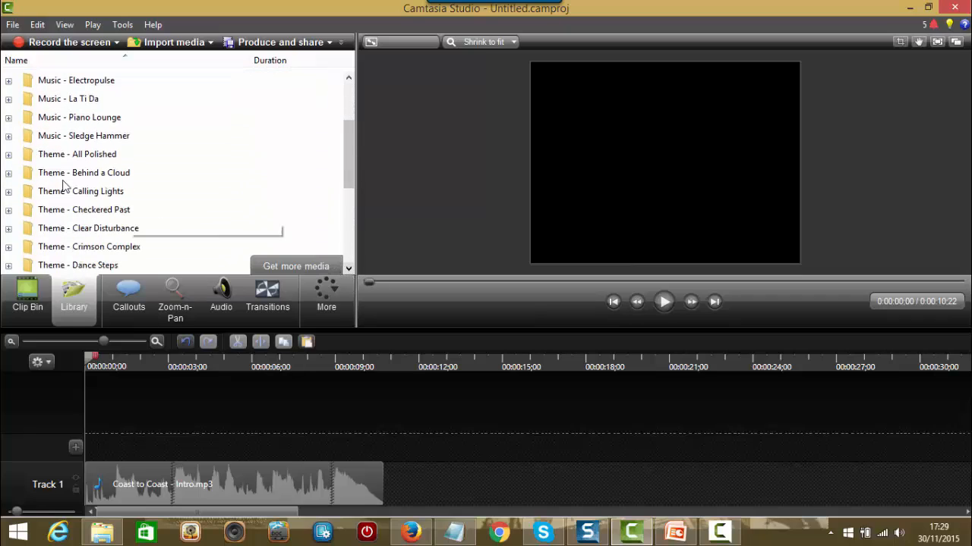
{"action": "left_click", "coordinate": [8, 156]}
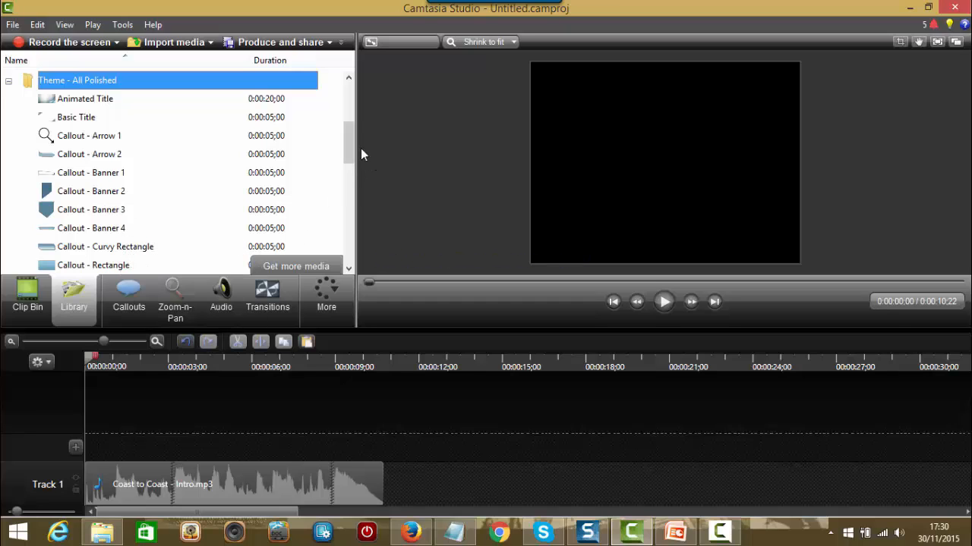
{"action": "mouse_move", "coordinate": [347, 152]}
{"action": "left_mouse_down"}
{"action": "mouse_move", "coordinate": [339, 238]}
{"action": "mouse_move", "coordinate": [349, 154]}
{"action": "left_mouse_up"}
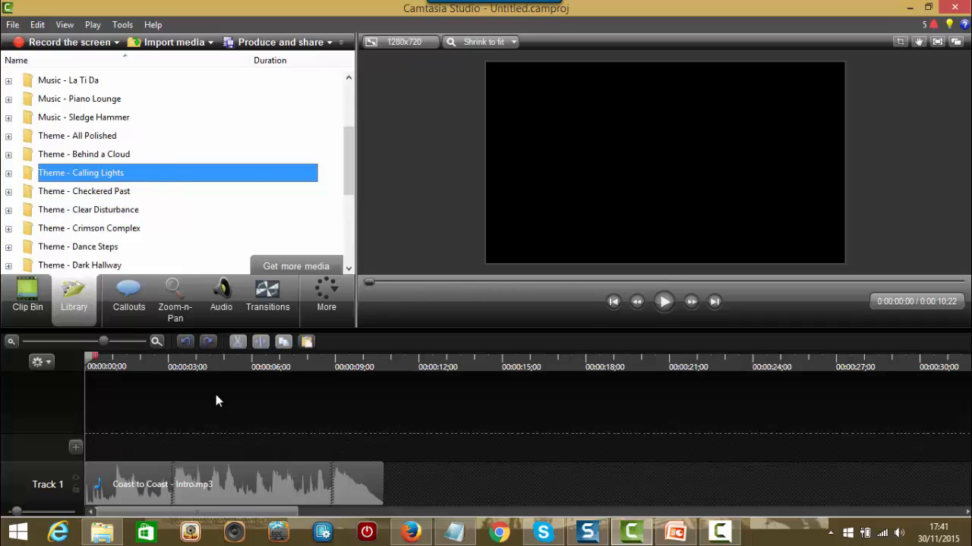
Step: Expand Theme - Behind a Cloud and preview its Animated Title to 0:00:05;16
{"action": "left_click", "coordinate": [10, 155]}
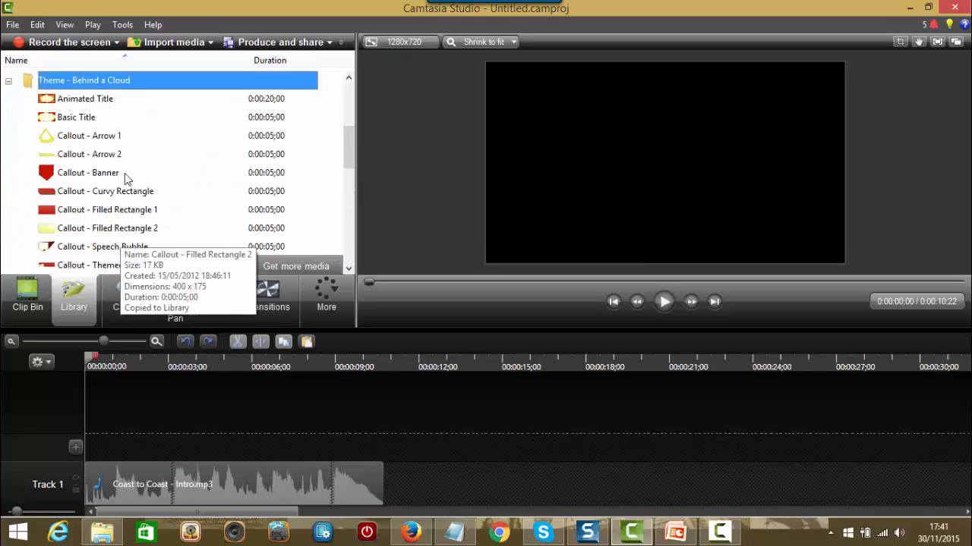
{"action": "double_click", "coordinate": [91, 104]}
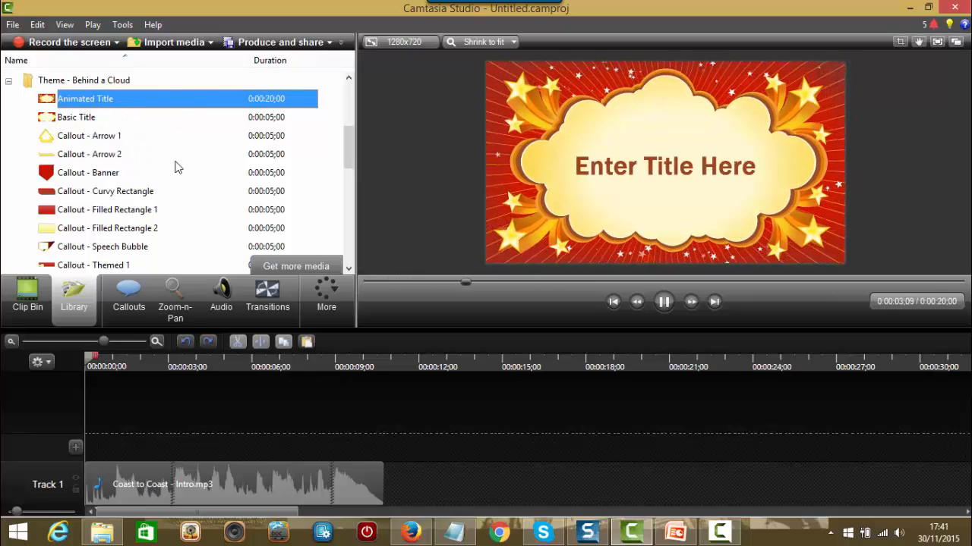
{"action": "left_click", "coordinate": [664, 302]}
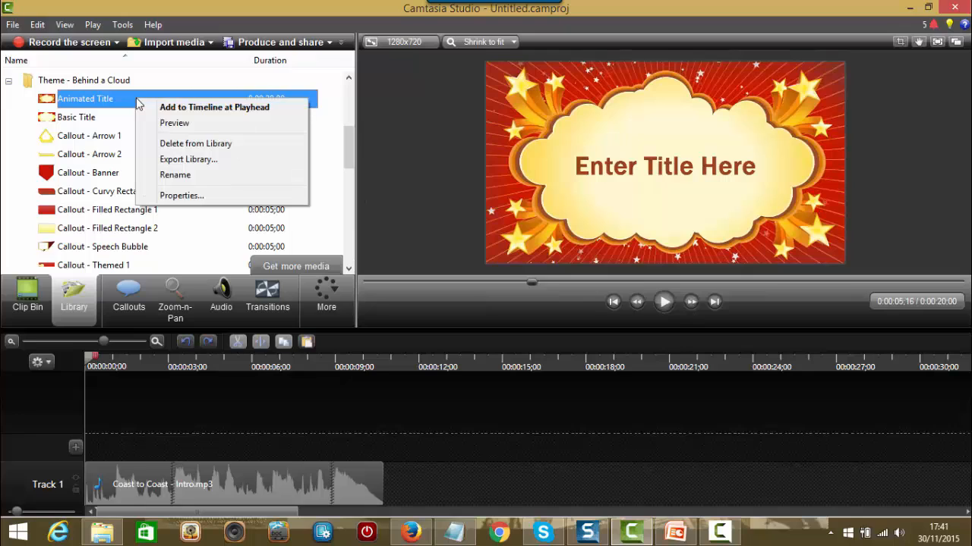
Step: Add the Animated Title to Track 2 and trim it from 20 seconds to 0:00:10;22
{"action": "left_click", "coordinate": [185, 109]}
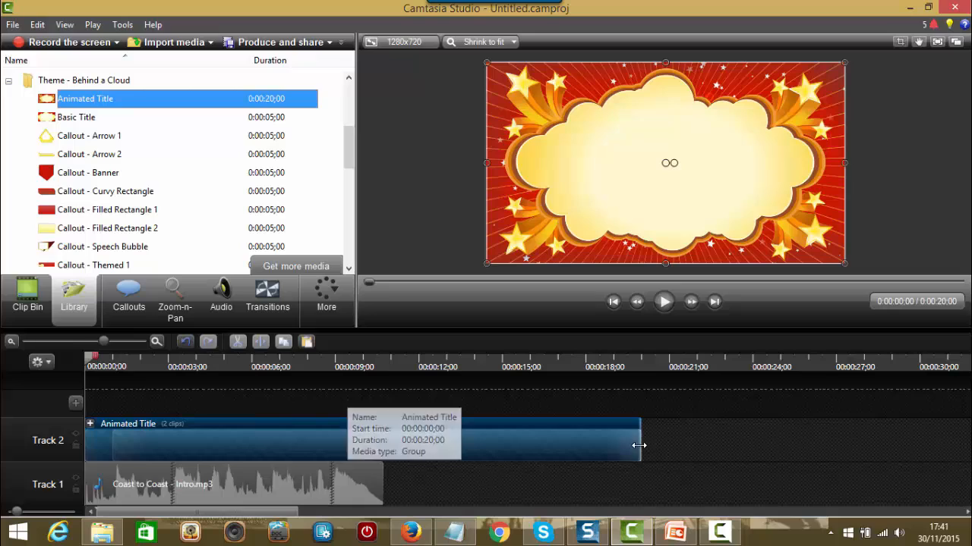
{"action": "left_click_drag", "start_coordinate": [640, 441], "coordinate": [385, 425]}
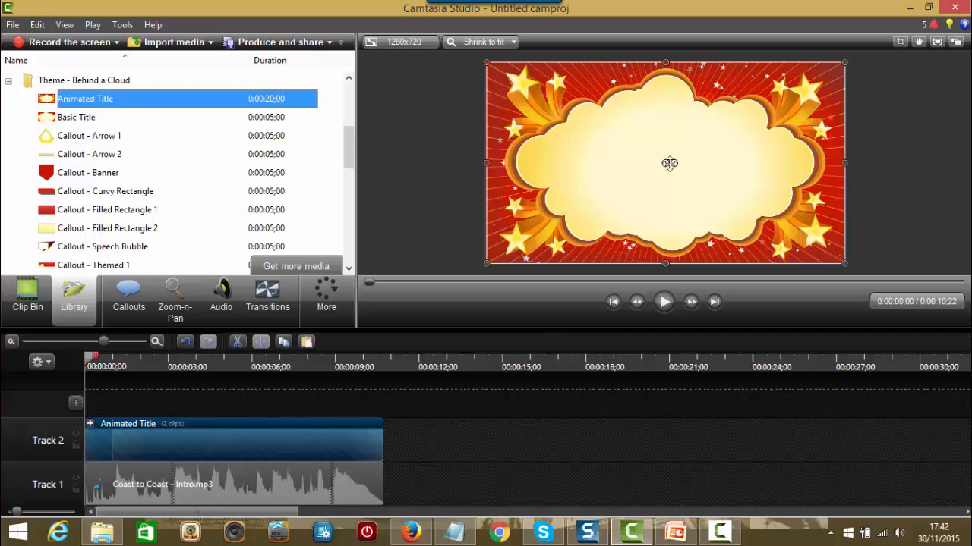
Step: Replace the cloud title's placeholder text with 'Sample Intro' and select the word Intro
{"action": "double_click", "coordinate": [670, 164]}
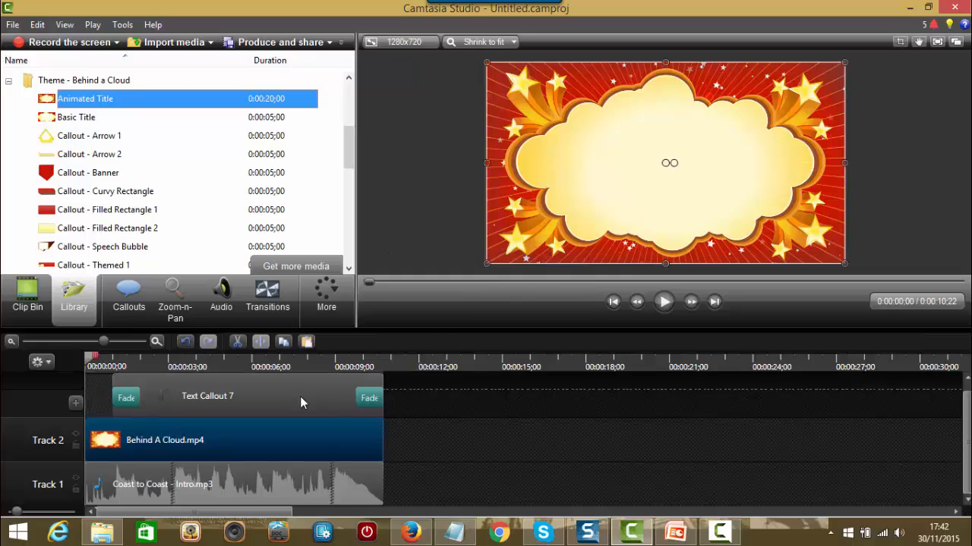
{"action": "left_click", "coordinate": [207, 402]}
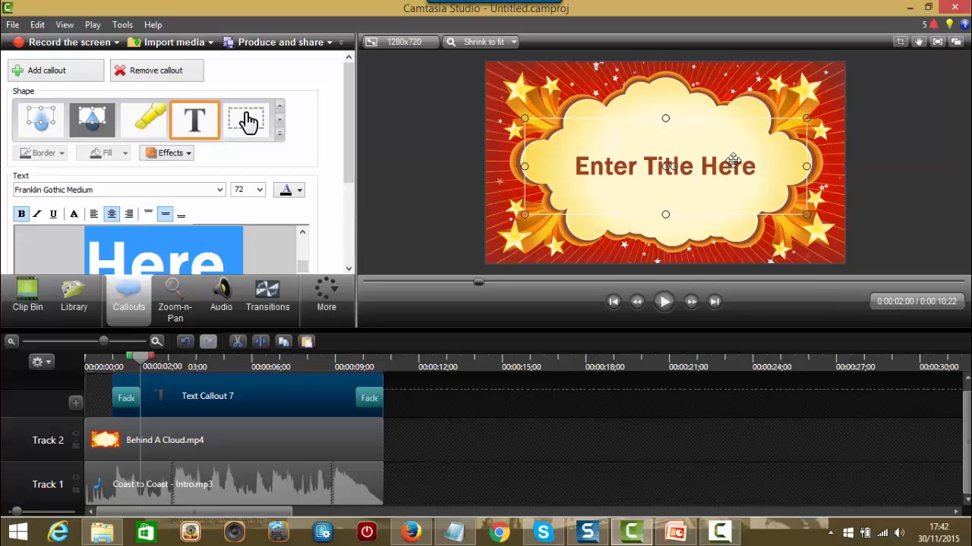
{"action": "left_click", "coordinate": [243, 257]}
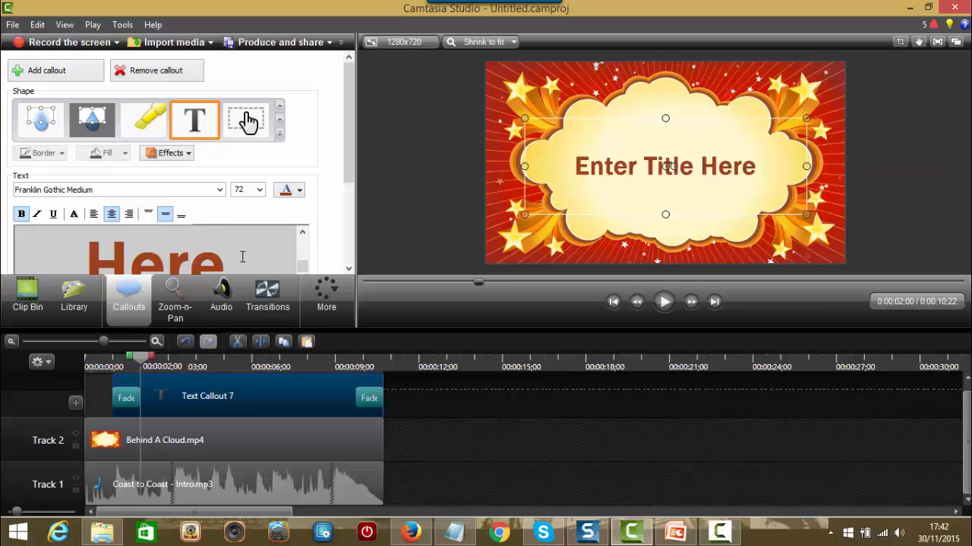
{"action": "key", "text": "BackSpace"}
{"action": "key", "text": "BackSpace"}
{"action": "key", "text": "BackSpace"}
{"action": "key", "text": "BackSpace"}
{"action": "key", "text": "BackSpace"}
{"action": "key", "text": "BackSpace"}
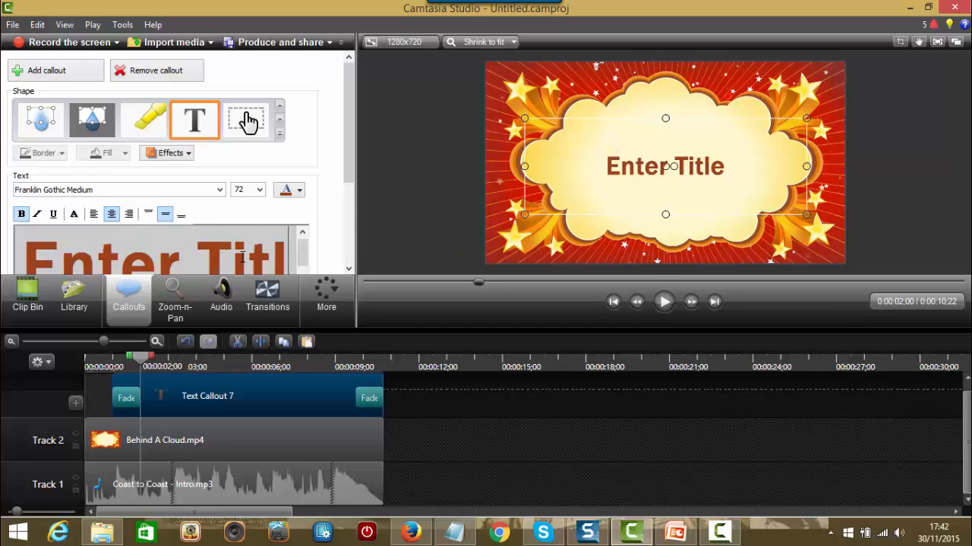
{"action": "key", "text": "BackSpace"}
{"action": "key", "text": "BackSpace"}
{"action": "key", "text": "BackSpace"}
{"action": "key", "text": "BackSpace"}
{"action": "key", "text": "BackSpace"}
{"action": "key", "text": "BackSpace"}
{"action": "key", "text": "BackSpace"}
{"action": "key", "text": "BackSpace"}
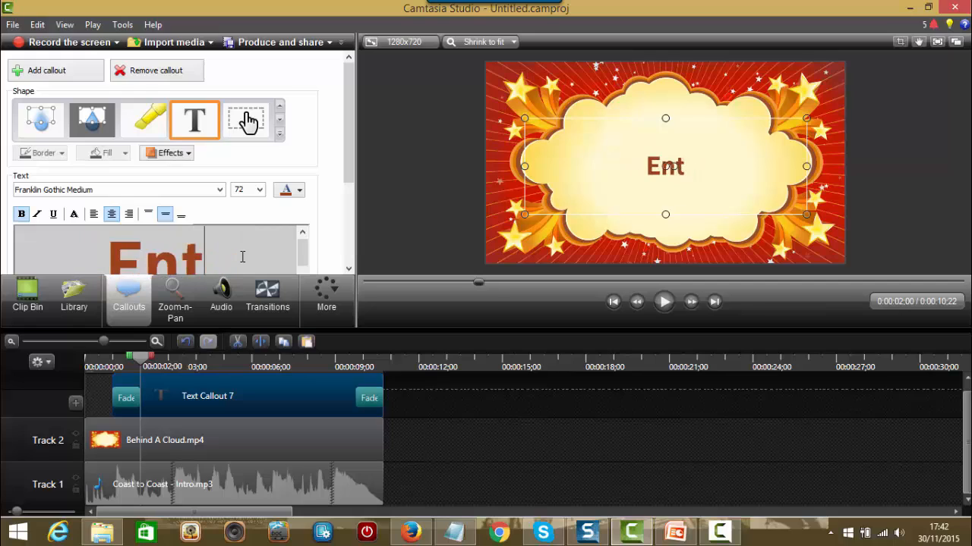
{"action": "key", "text": "BackSpace"}
{"action": "key", "text": "BackSpace"}
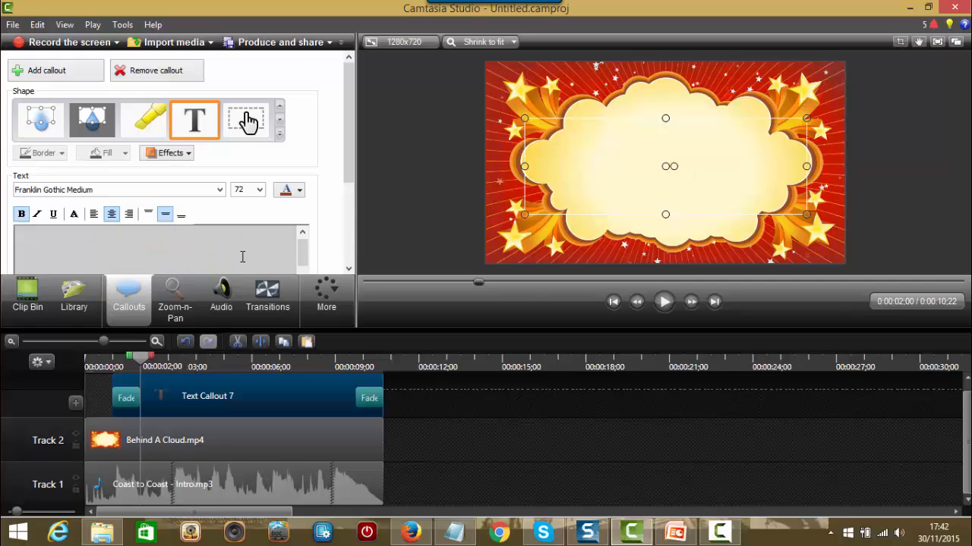
{"action": "type", "text": "Sampl"}
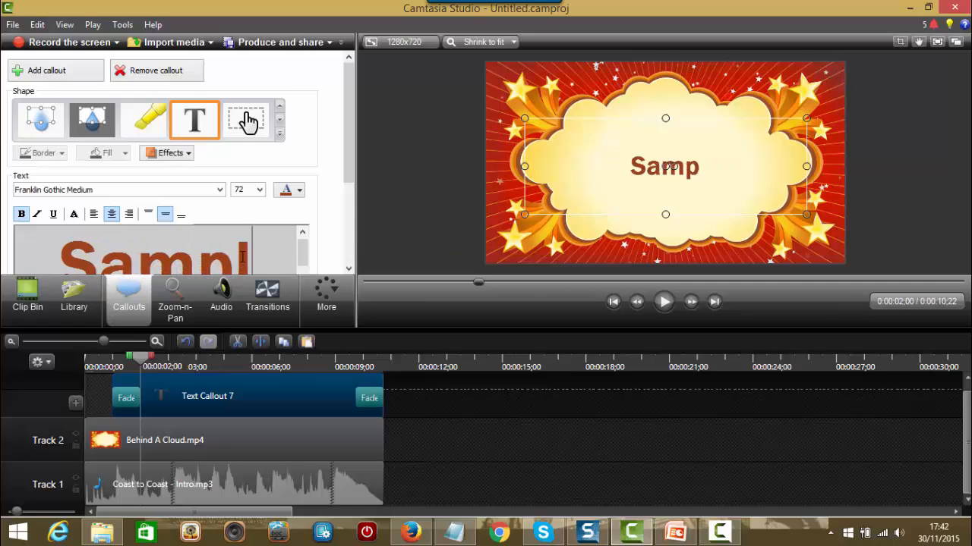
{"action": "type", "text": "e In"}
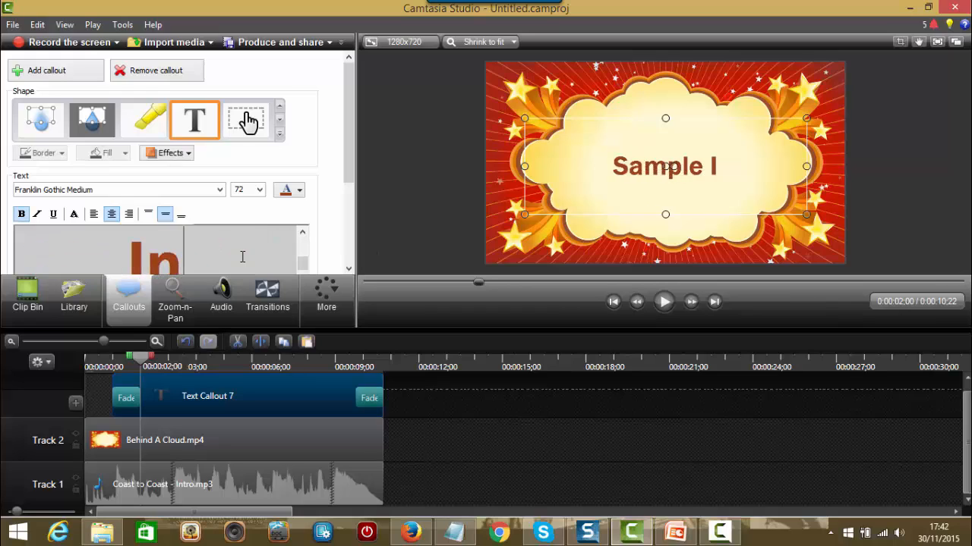
{"action": "type", "text": "tro"}
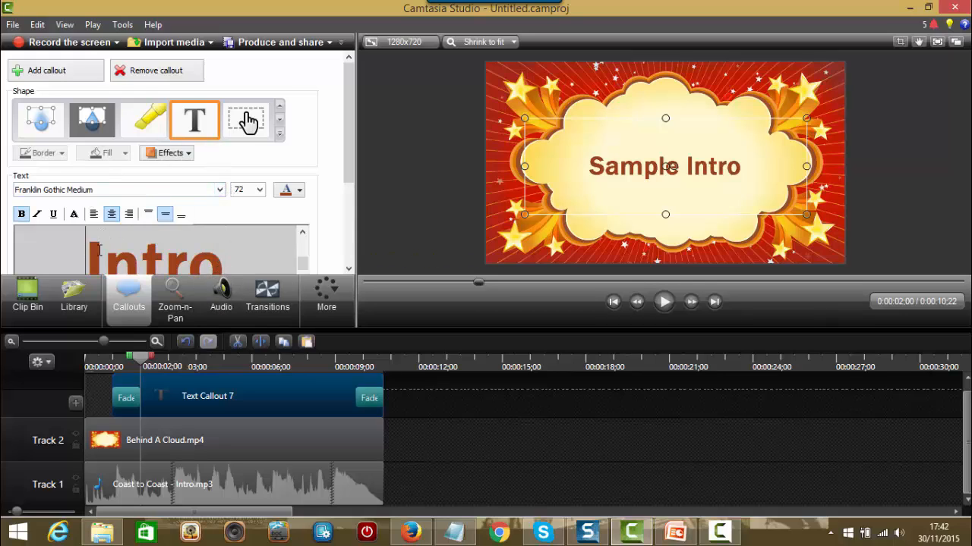
{"action": "left_click_drag", "start_coordinate": [88, 251], "coordinate": [223, 259]}
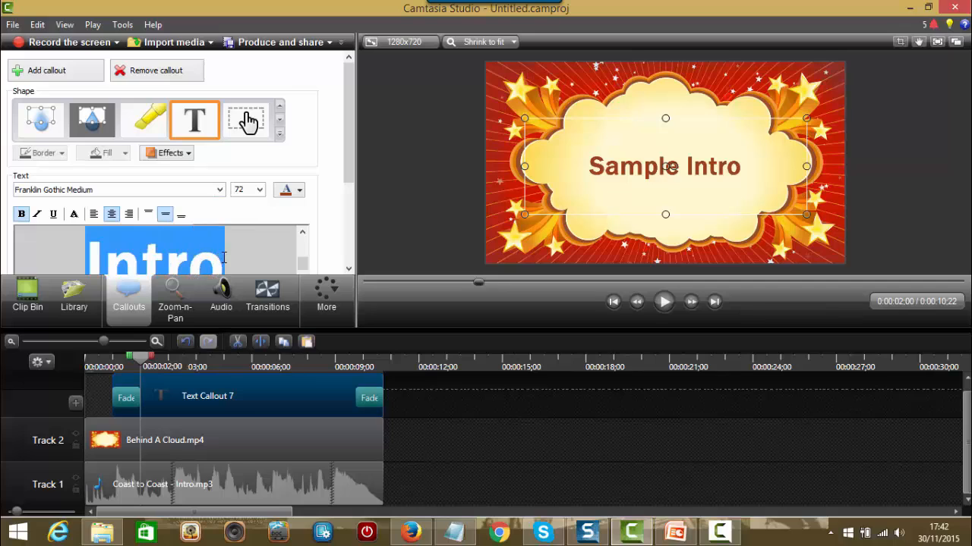
Step: Set both title words, Intro and then Sample, in the Freestyle Script font
{"action": "left_click", "coordinate": [219, 190]}
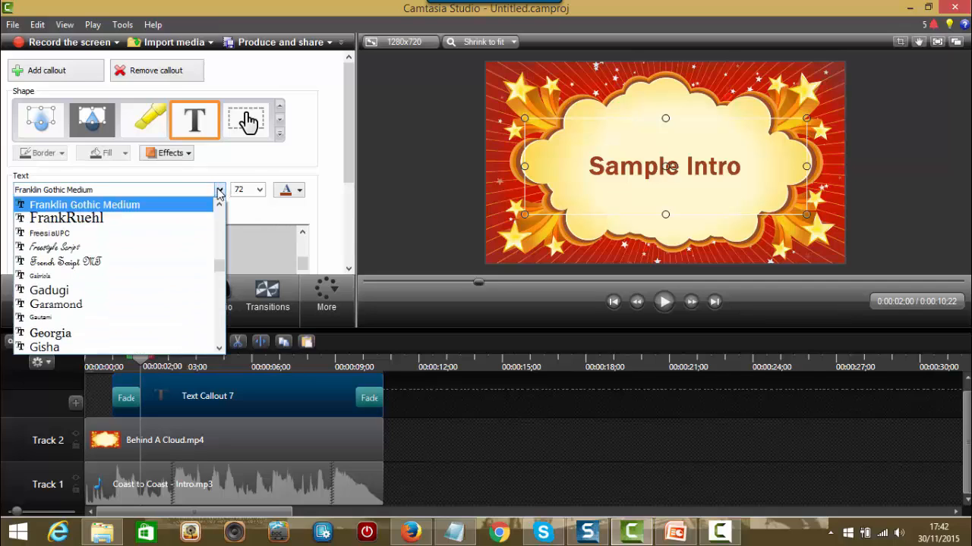
{"action": "left_click", "coordinate": [74, 248]}
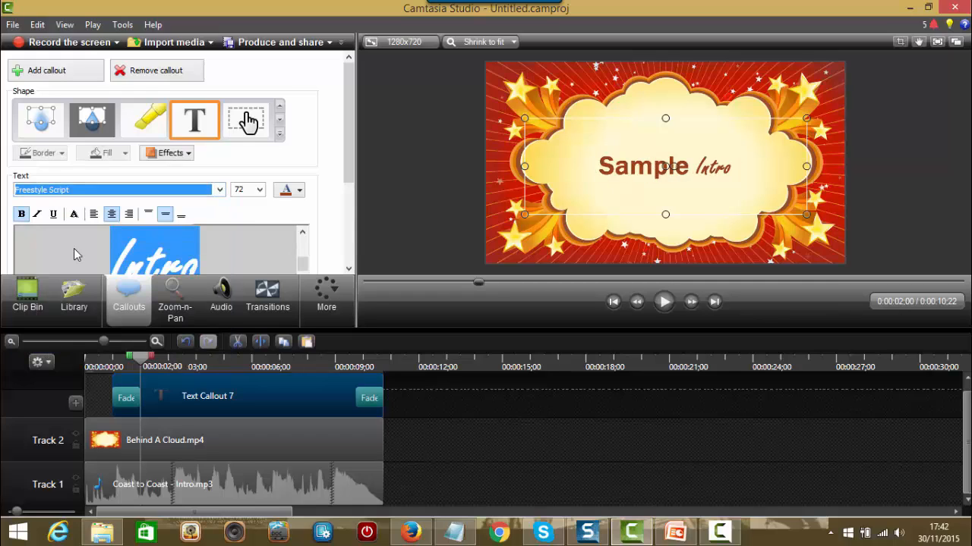
{"action": "left_click", "coordinate": [302, 235]}
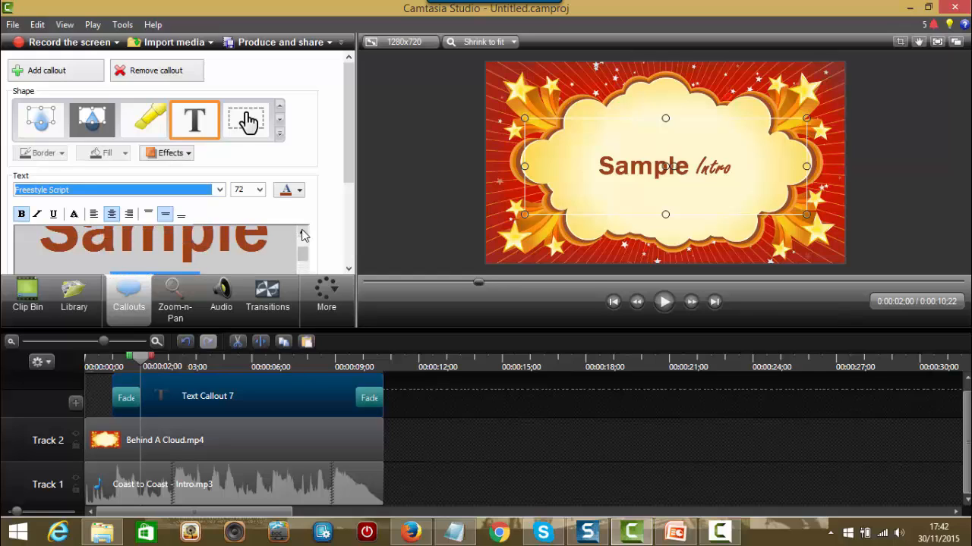
{"action": "left_click", "coordinate": [302, 235]}
{"action": "left_click", "coordinate": [61, 240]}
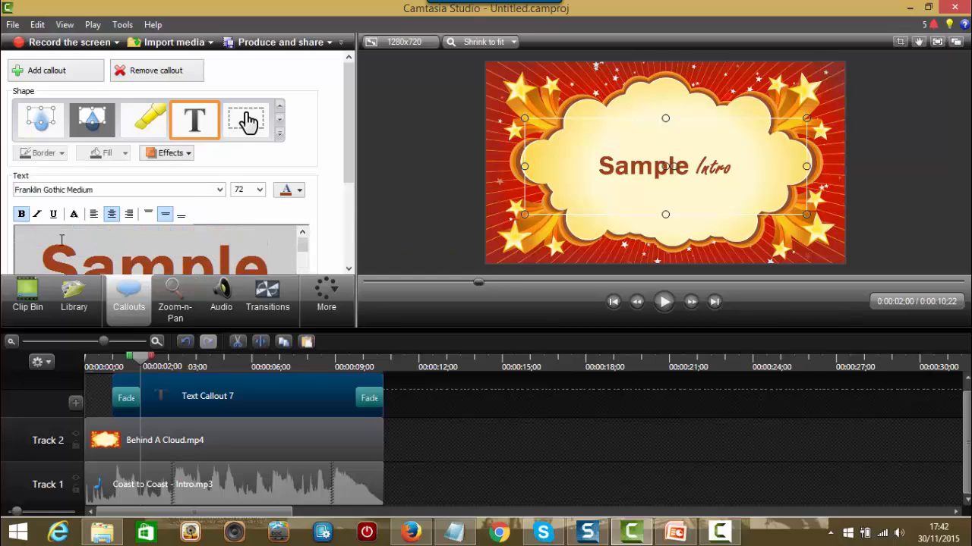
{"action": "left_click_drag", "start_coordinate": [42, 255], "coordinate": [270, 262]}
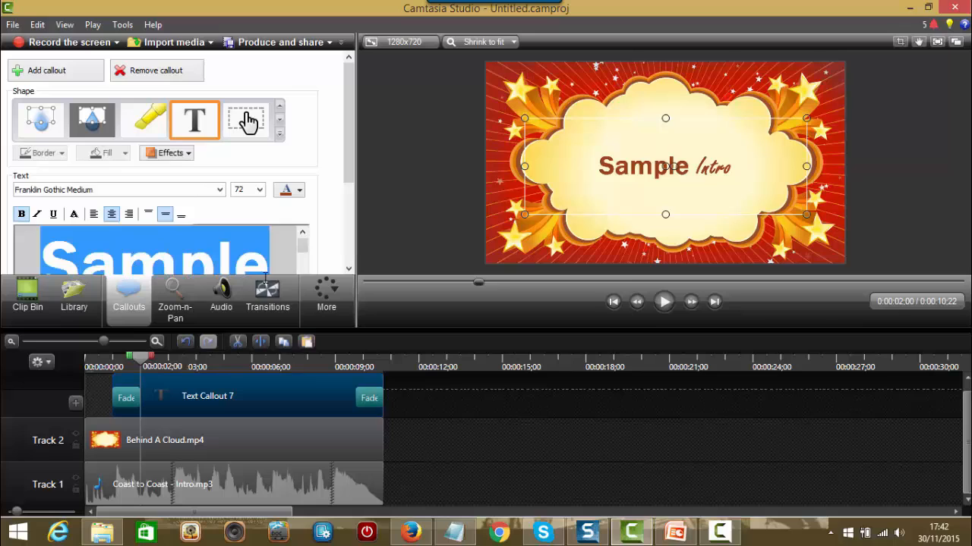
{"action": "left_click", "coordinate": [220, 189]}
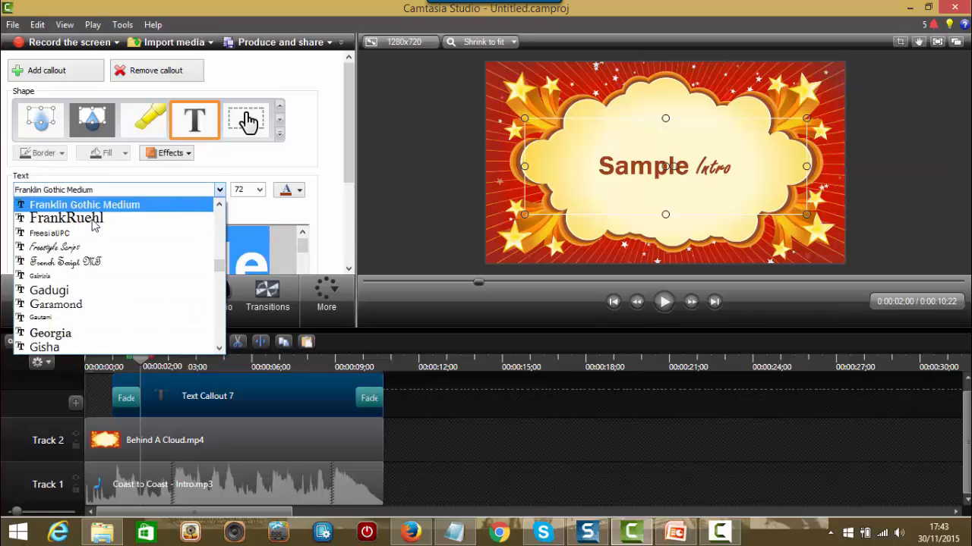
{"action": "left_click", "coordinate": [86, 248]}
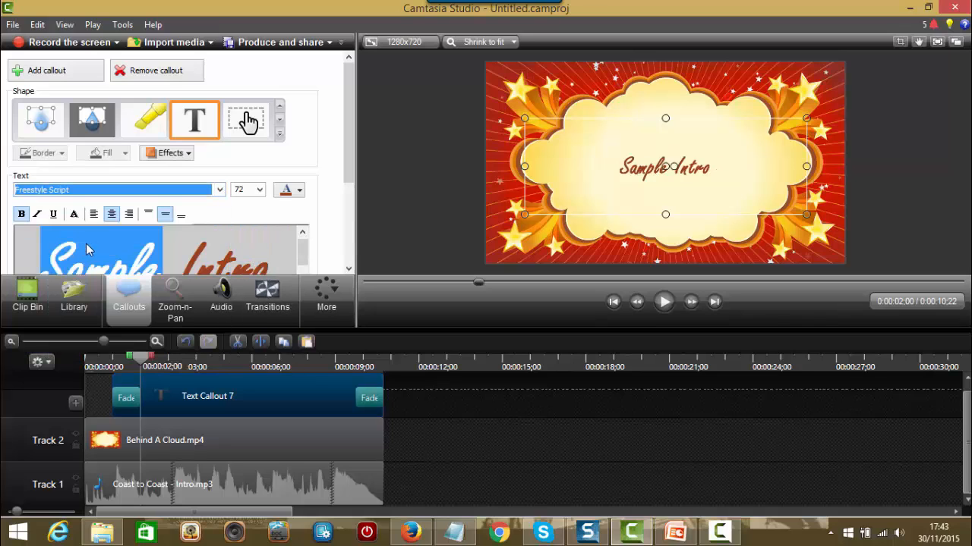
Step: Keep the title size at 72 and move the playhead back near the clip start
{"action": "left_click", "coordinate": [258, 190]}
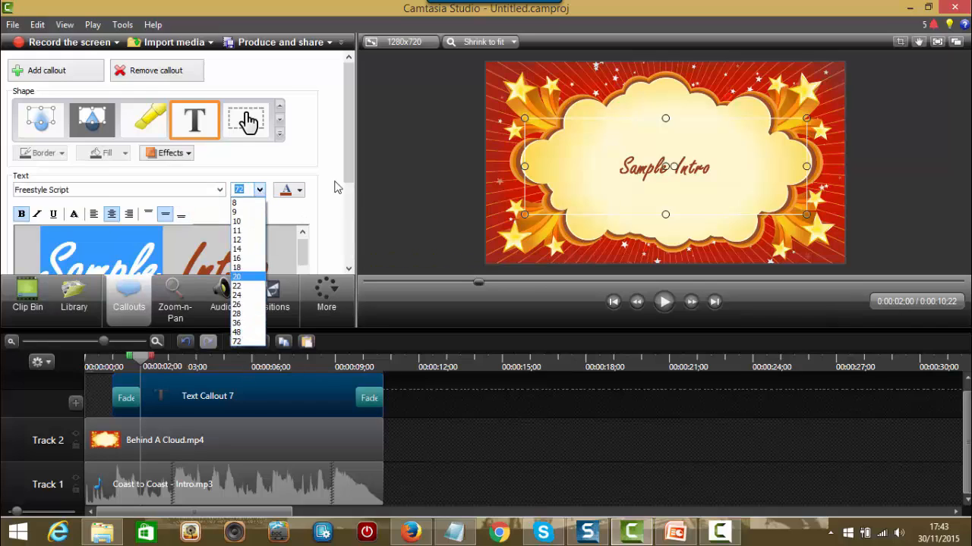
{"action": "left_click", "coordinate": [409, 179]}
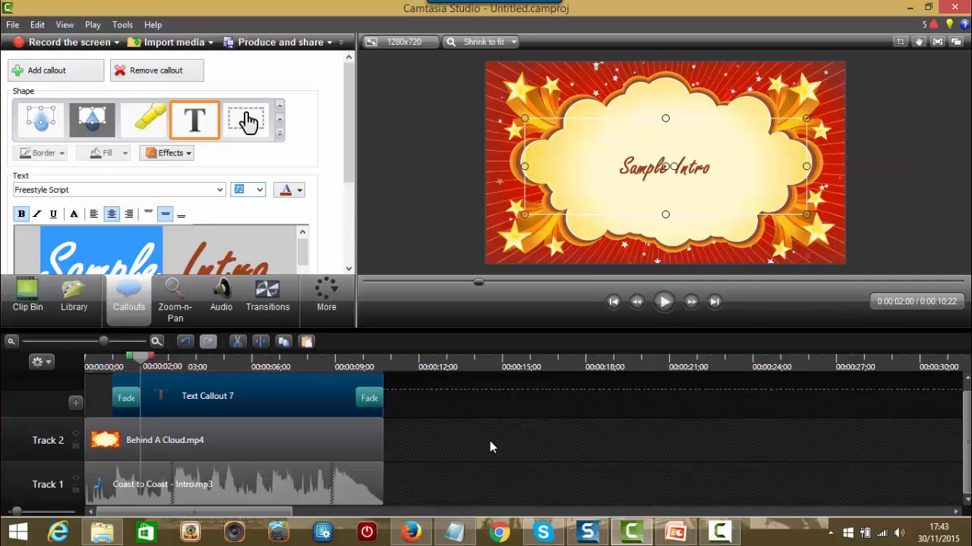
{"action": "left_click", "coordinate": [142, 361]}
{"action": "left_click_drag", "start_coordinate": [142, 365], "coordinate": [94, 363]}
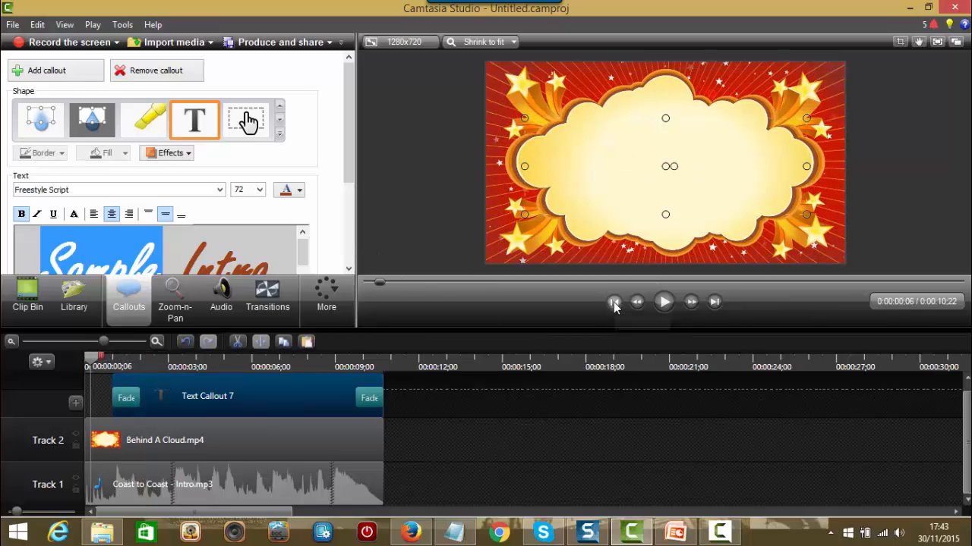
{"action": "left_click", "coordinate": [614, 302]}
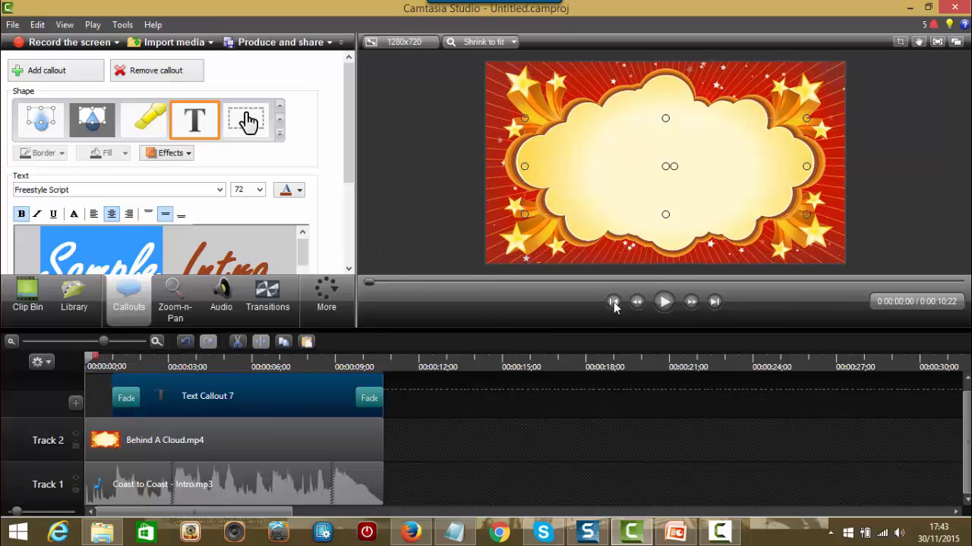
{"action": "left_click", "coordinate": [663, 302]}
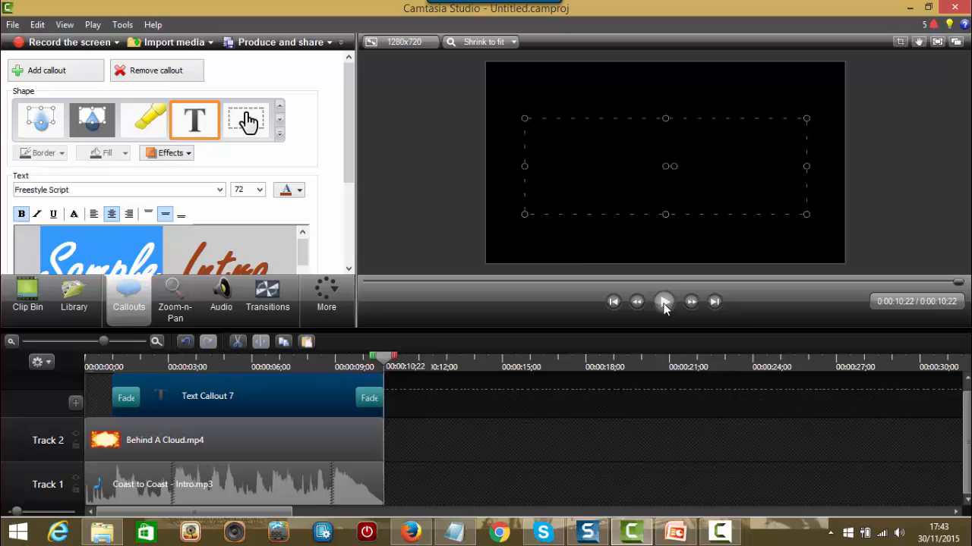
Step: Save the project under the new name 'sample intro' and dismiss the save notice
{"action": "left_click", "coordinate": [12, 25]}
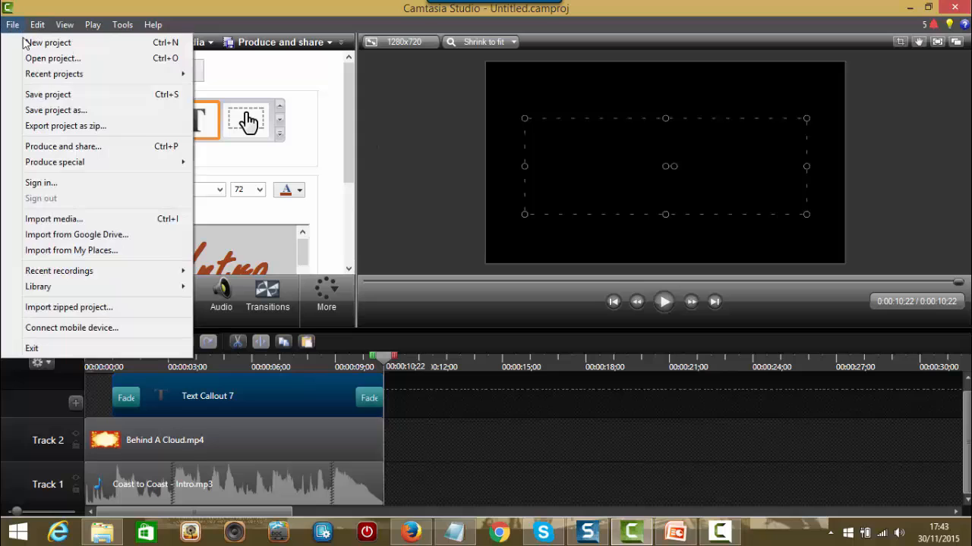
{"action": "left_click", "coordinate": [79, 112]}
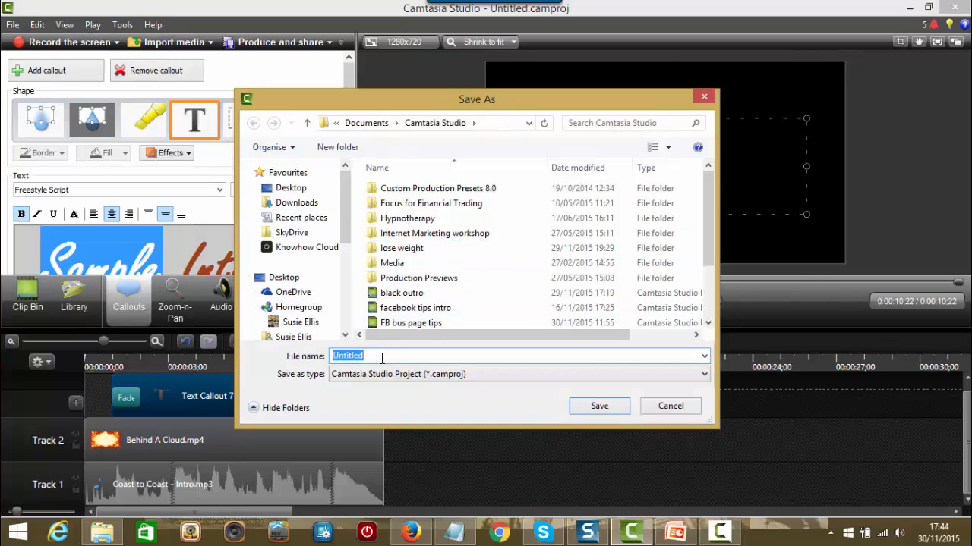
{"action": "type", "text": "sAMPLE I"}
{"action": "key", "text": "BackSpace"}
{"action": "key", "text": "BackSpace"}
{"action": "key", "text": "BackSpace"}
{"action": "key", "text": "BackSpace"}
{"action": "type", "text": "sample intr"}
{"action": "left_click", "coordinate": [597, 406]}
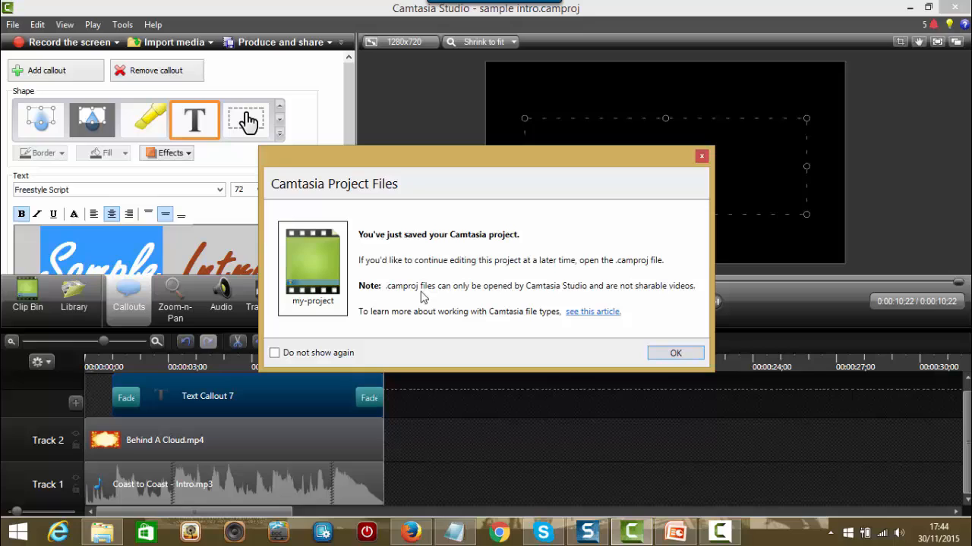
{"action": "left_click", "coordinate": [674, 353]}
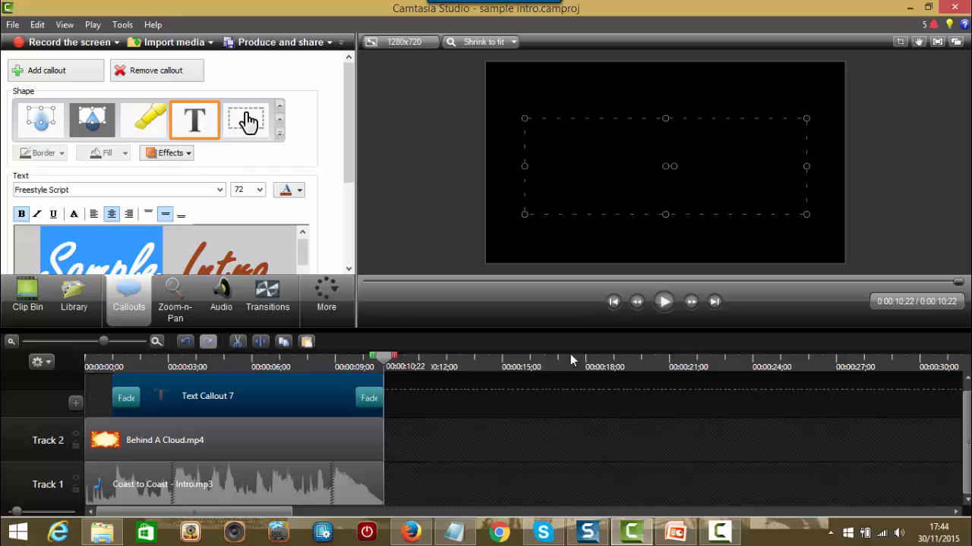
Step: Select the whole intro across all tracks and add it to the Library
{"action": "left_click", "coordinate": [30, 300]}
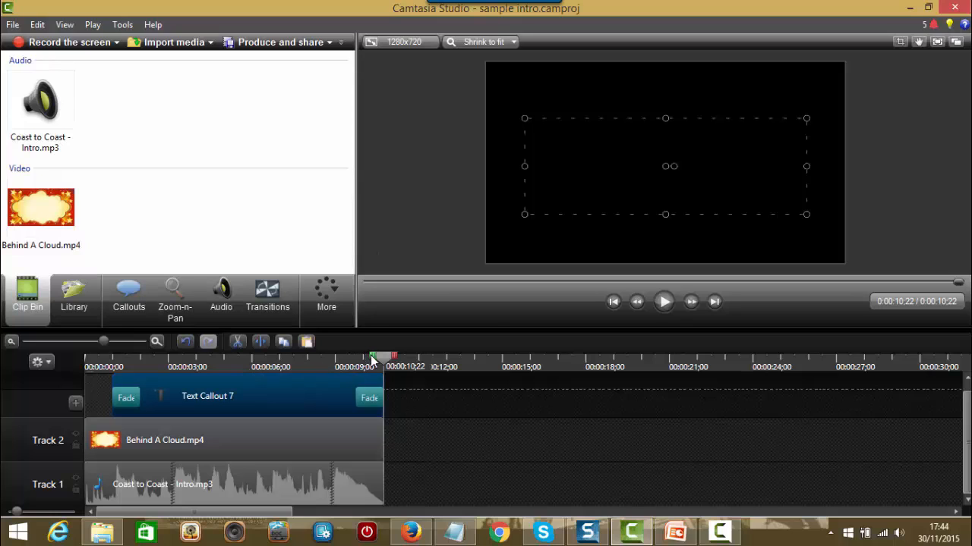
{"action": "left_click_drag", "start_coordinate": [372, 360], "coordinate": [69, 365]}
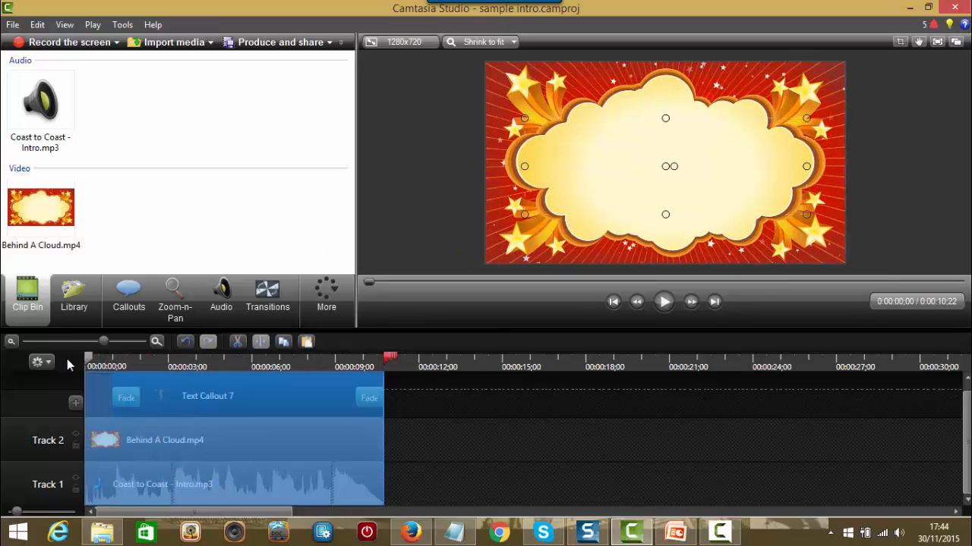
{"action": "right_click", "coordinate": [282, 400]}
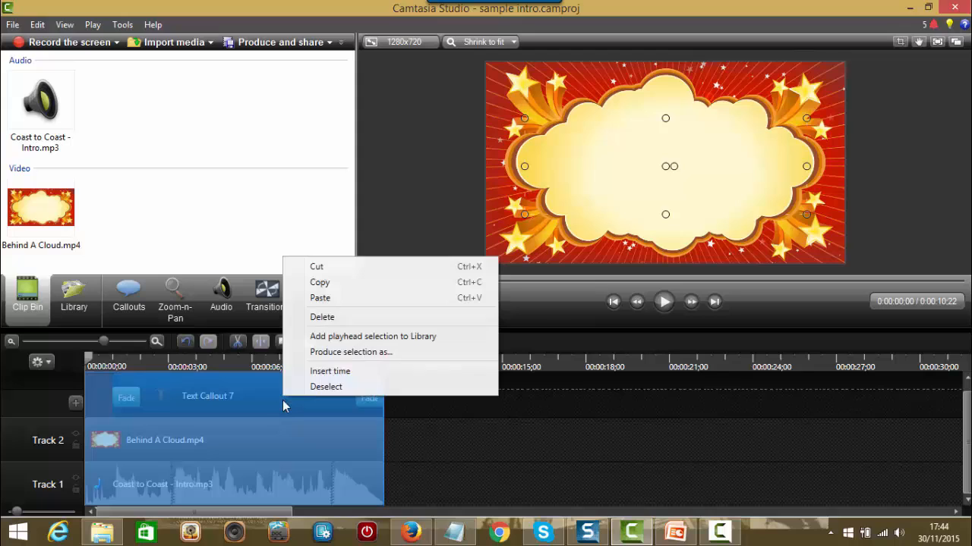
{"action": "left_click", "coordinate": [360, 343]}
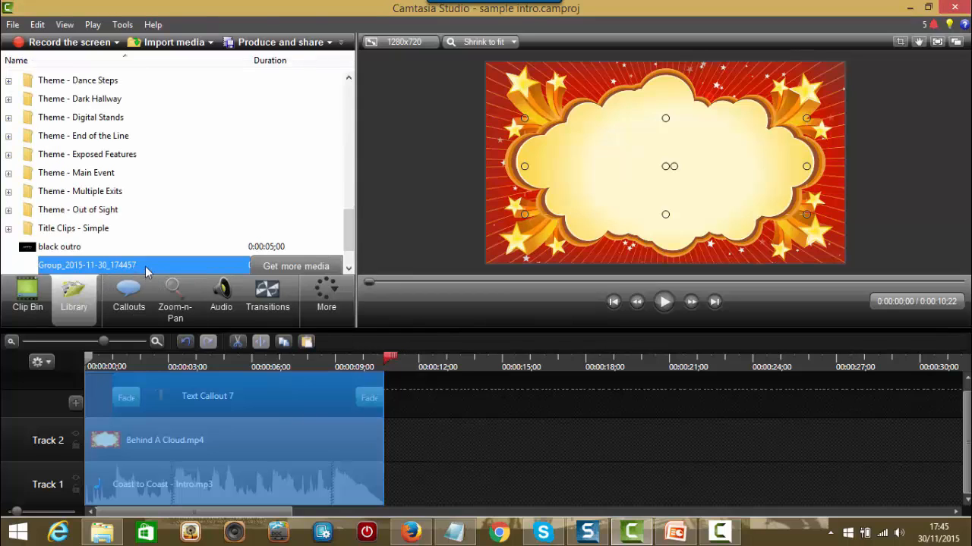
Step: Preview the new Library clip group, then rename it to 'sample intro'
{"action": "double_click", "coordinate": [145, 266]}
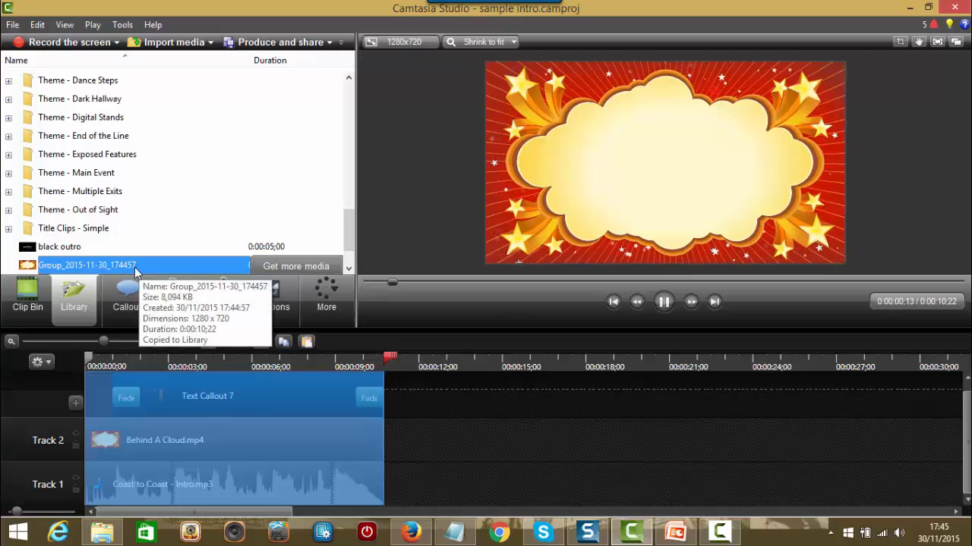
{"action": "right_click", "coordinate": [137, 269]}
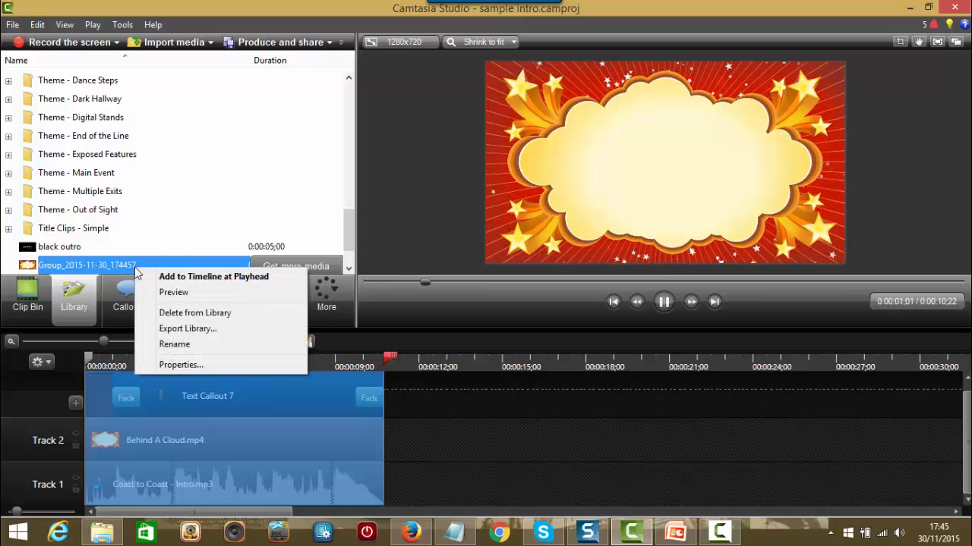
{"action": "left_click", "coordinate": [665, 306]}
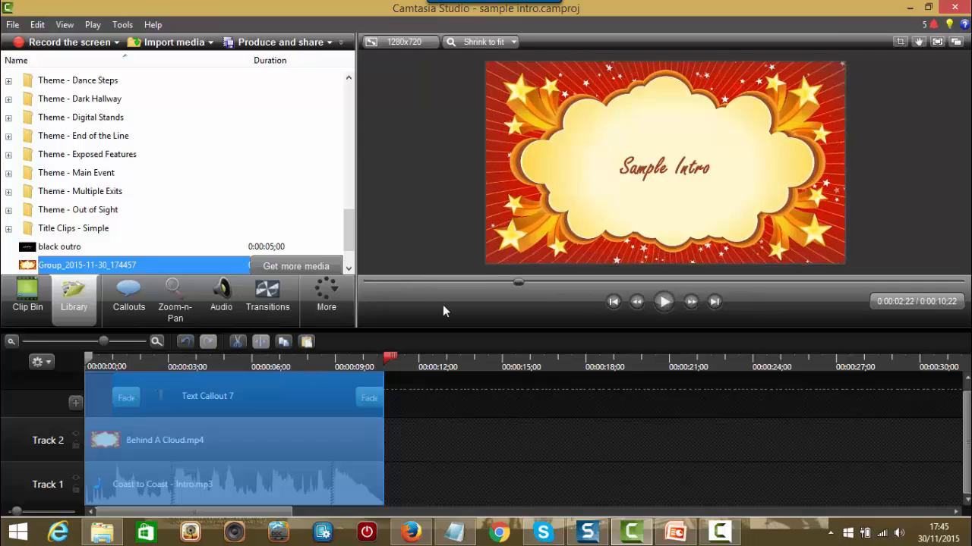
{"action": "right_click", "coordinate": [173, 265]}
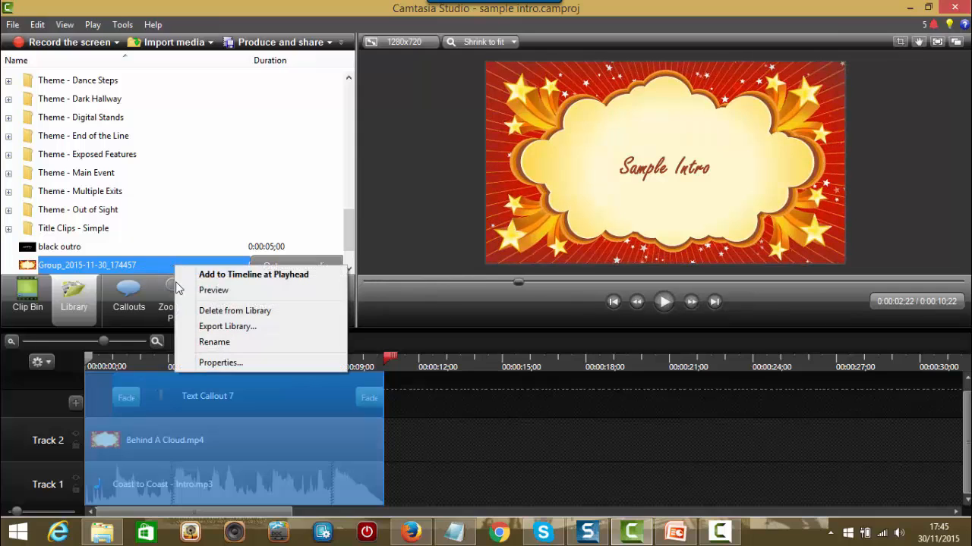
{"action": "left_click", "coordinate": [215, 343]}
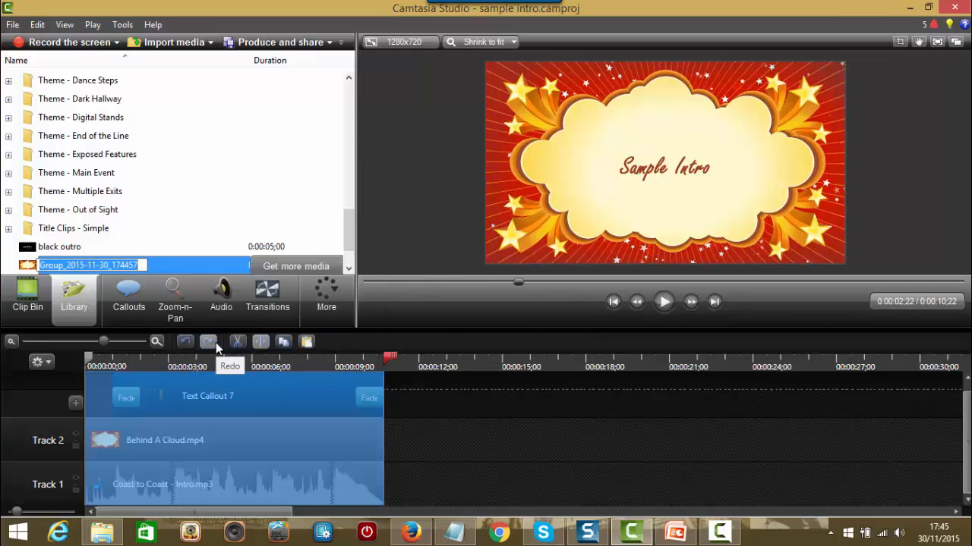
{"action": "type", "text": "sample"}
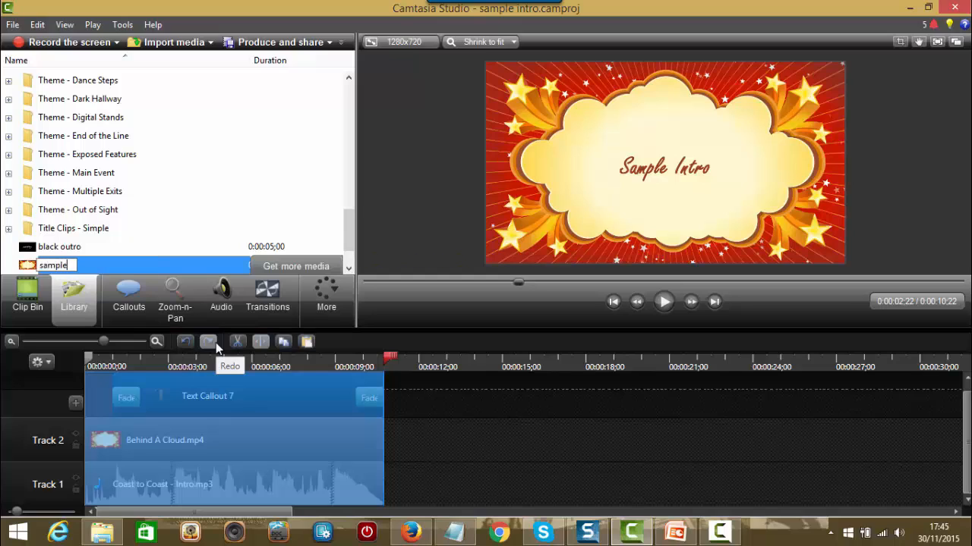
{"action": "type", "text": " intro"}
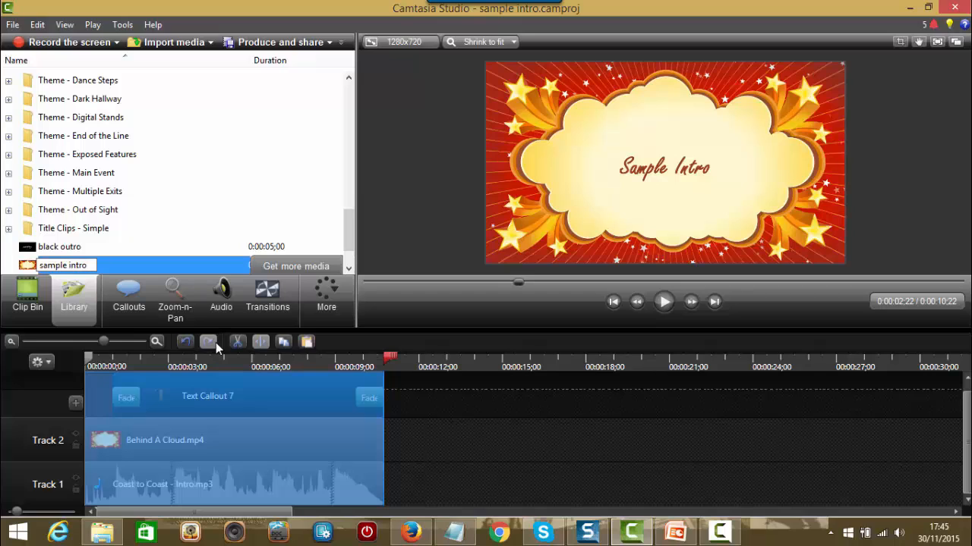
{"action": "key", "text": "Return"}
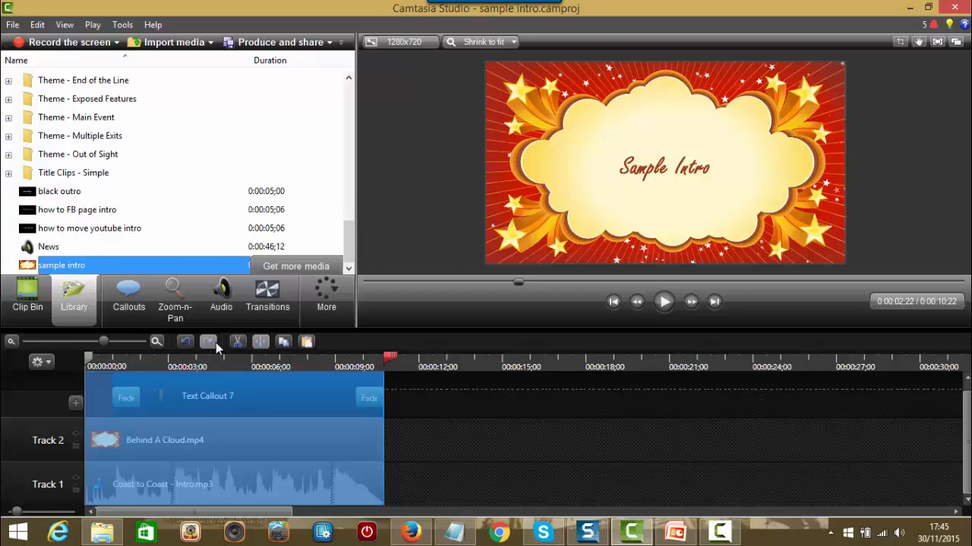
Step: Return the playhead to the start and open the 'How to create a Twitter profile' project
{"action": "left_click_drag", "start_coordinate": [391, 357], "coordinate": [88, 357]}
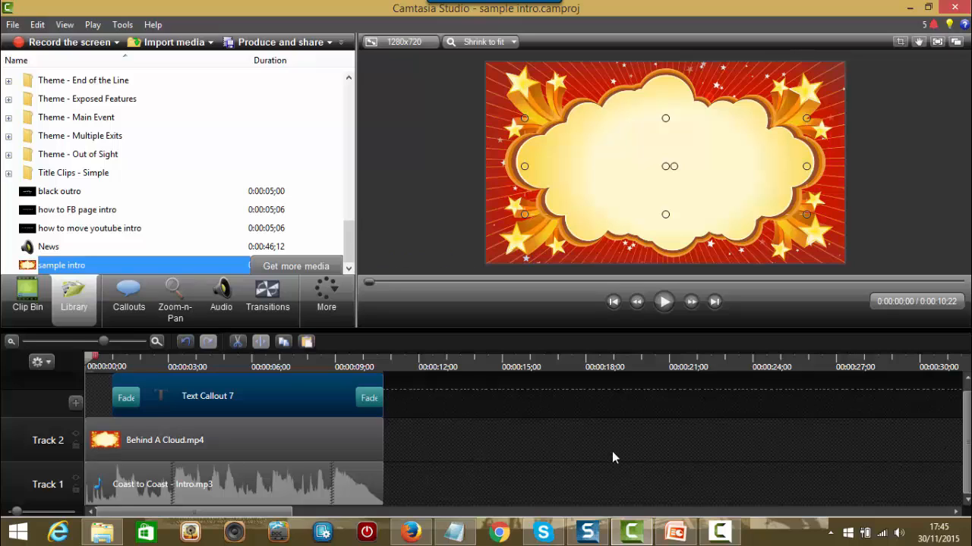
{"action": "left_click", "coordinate": [14, 26]}
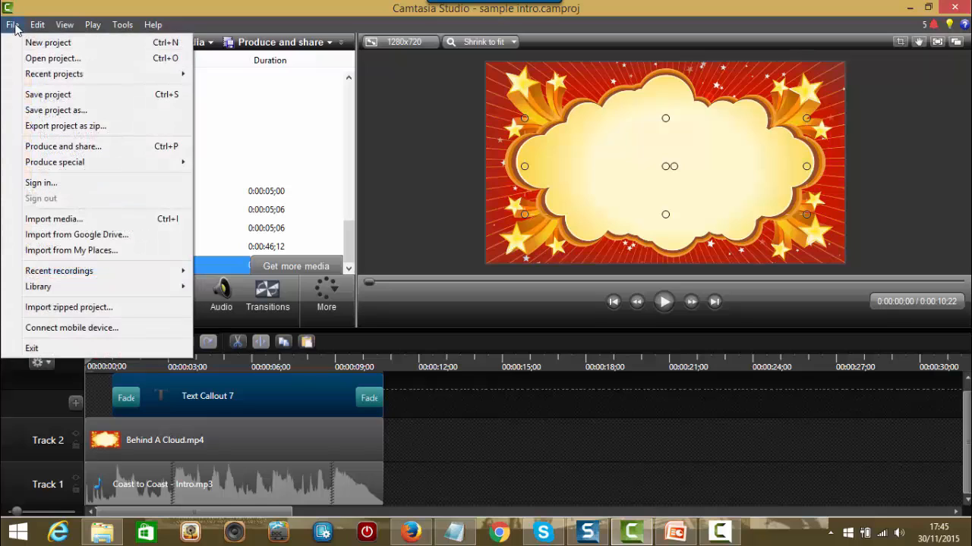
{"action": "left_click", "coordinate": [53, 60]}
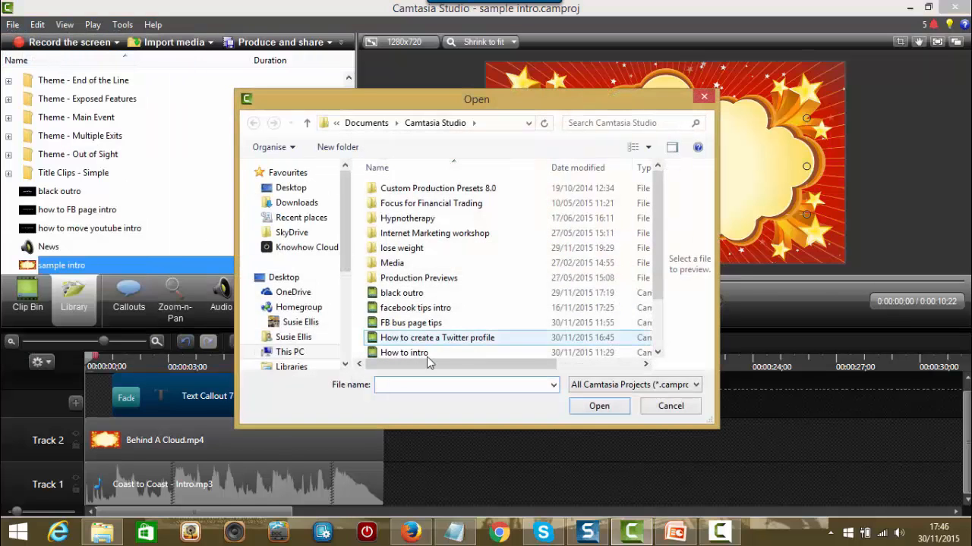
{"action": "double_click", "coordinate": [464, 339]}
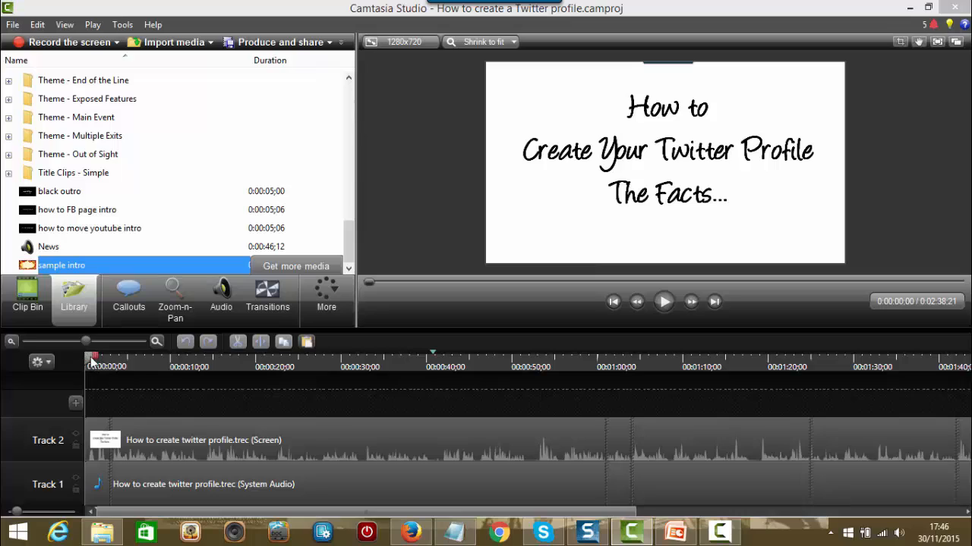
Step: Add sample intro at the playhead and shift the Track 2 screen and Track 1 audio clips after it
{"action": "right_click", "coordinate": [106, 266]}
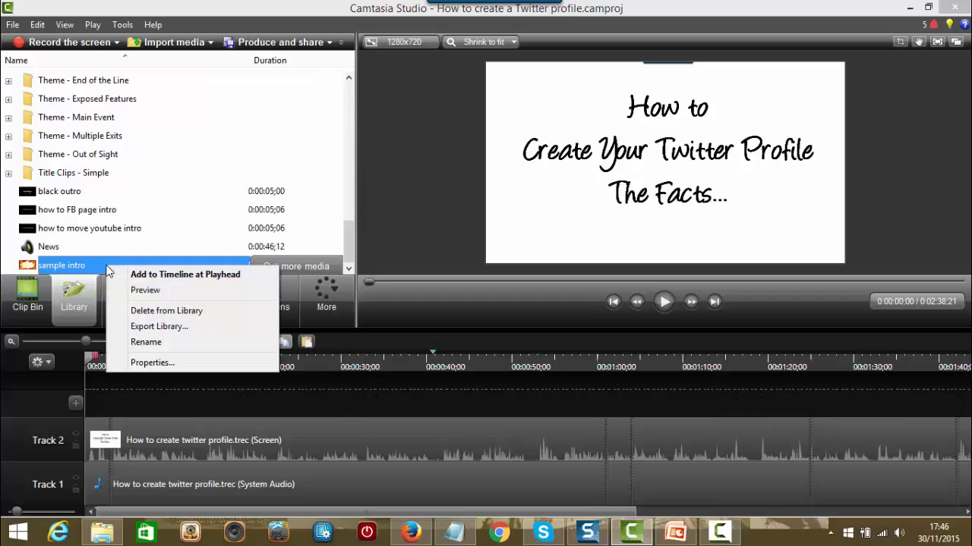
{"action": "left_click", "coordinate": [165, 277]}
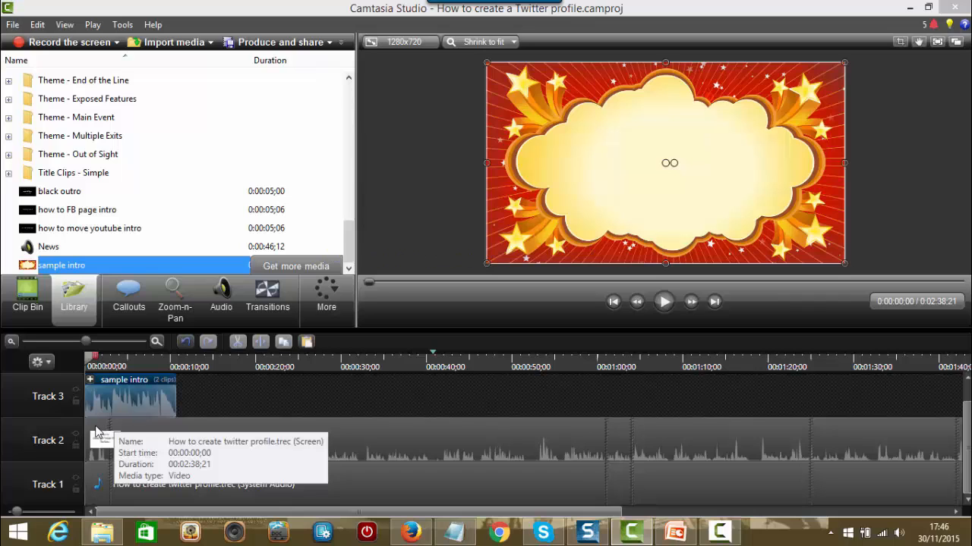
{"action": "left_click_drag", "start_coordinate": [97, 433], "coordinate": [185, 433]}
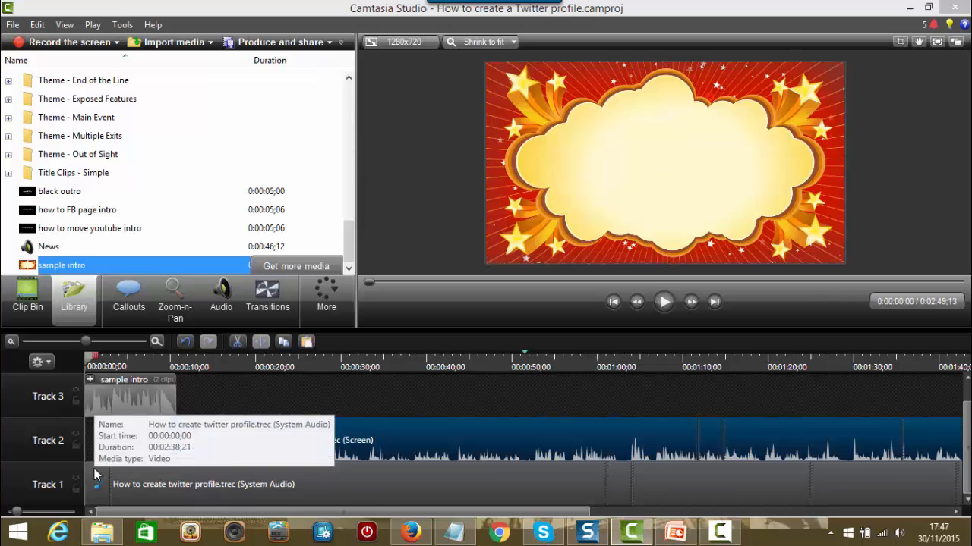
{"action": "left_click_drag", "start_coordinate": [94, 471], "coordinate": [182, 479]}
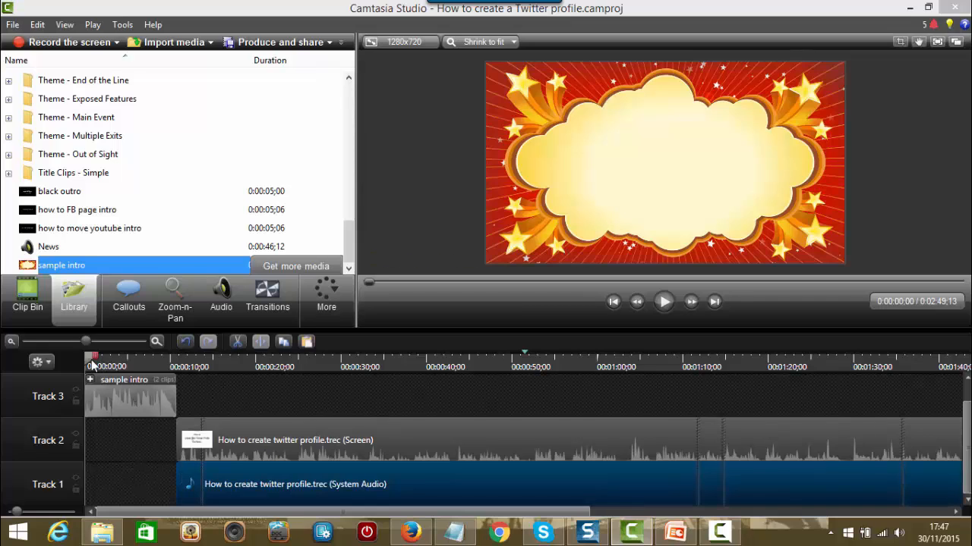
Step: Play back the intro-to-recording transition, then jump to the end of the timeline
{"action": "left_click", "coordinate": [664, 302]}
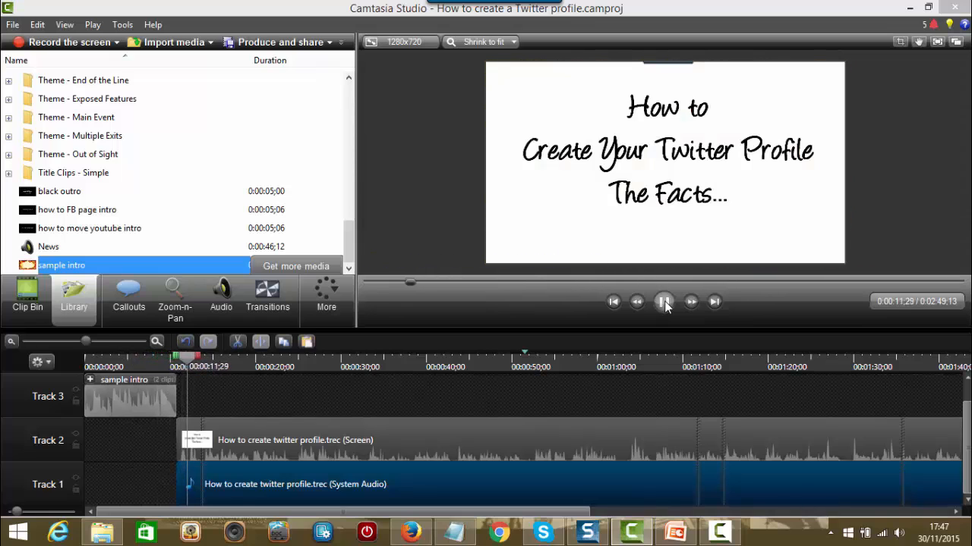
{"action": "left_click", "coordinate": [664, 302]}
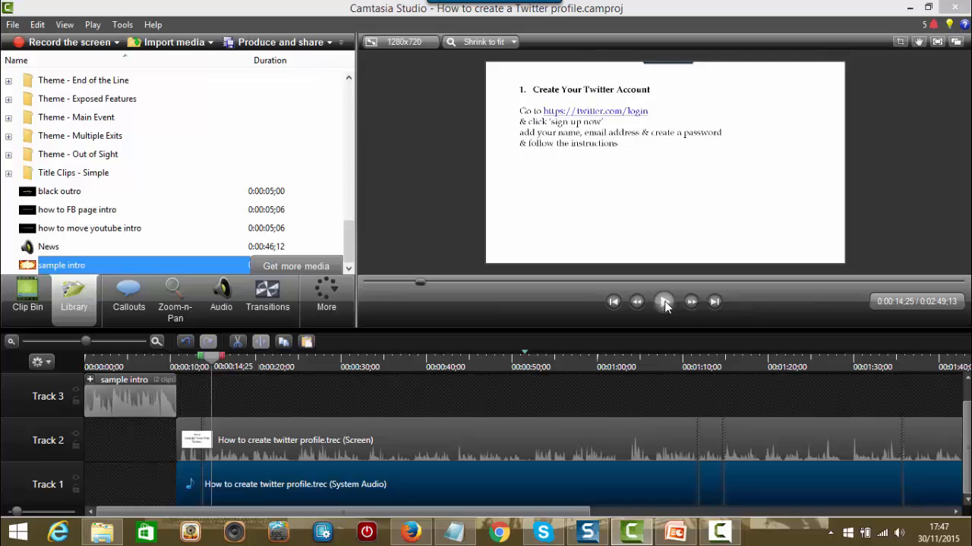
{"action": "left_click", "coordinate": [713, 302]}
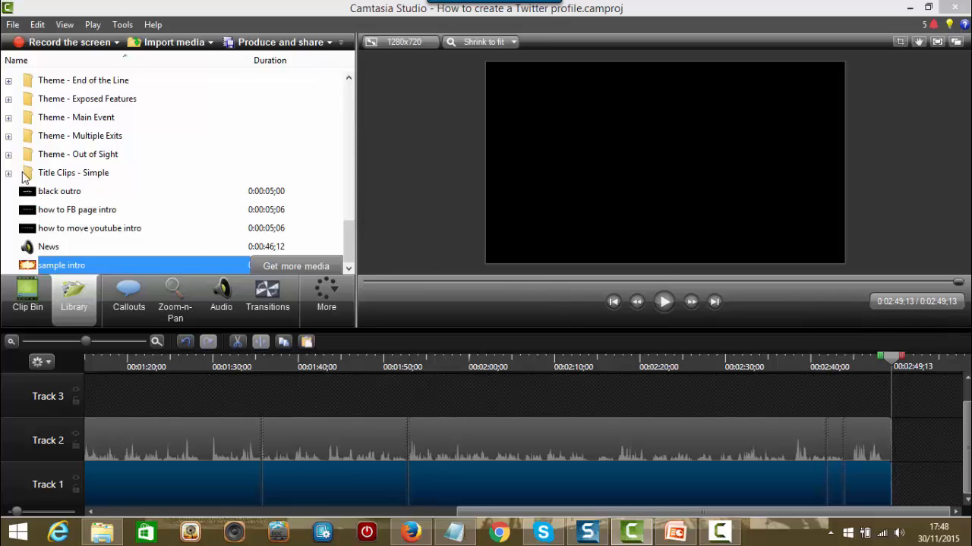
Step: Add the black outro at the playhead after the recording and play the ending to check it
{"action": "mouse_move", "coordinate": [70, 195]}
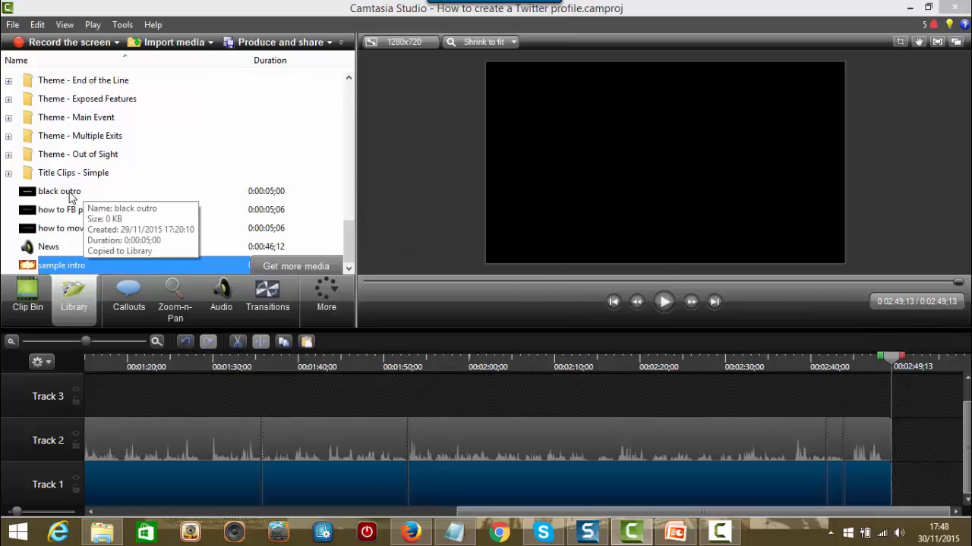
{"action": "left_click", "coordinate": [70, 194]}
{"action": "right_click", "coordinate": [70, 195]}
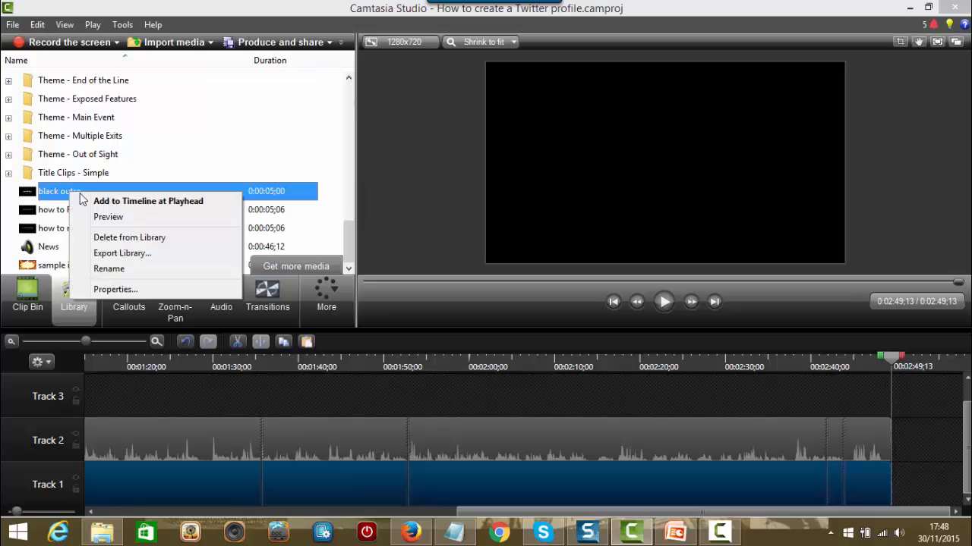
{"action": "left_click", "coordinate": [118, 202]}
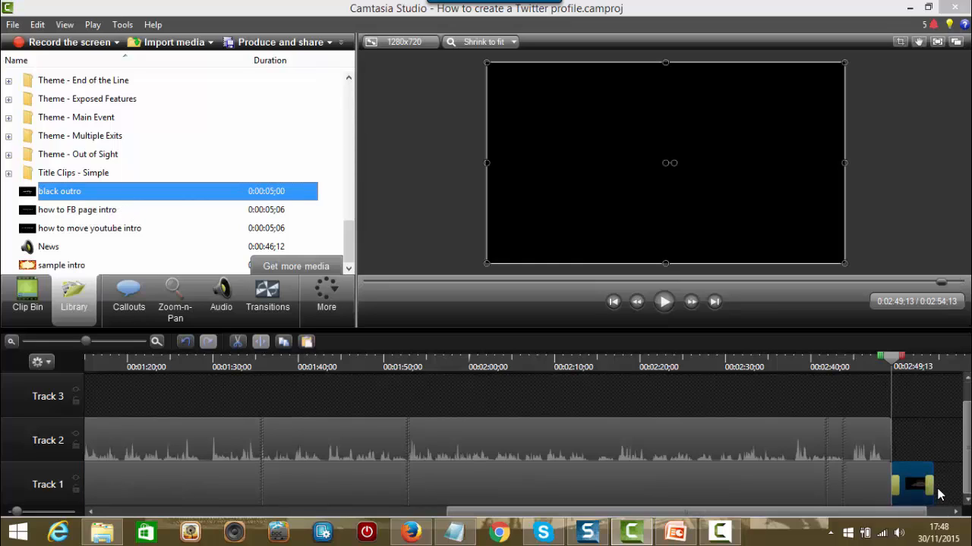
{"action": "left_click_drag", "start_coordinate": [883, 358], "coordinate": [846, 363]}
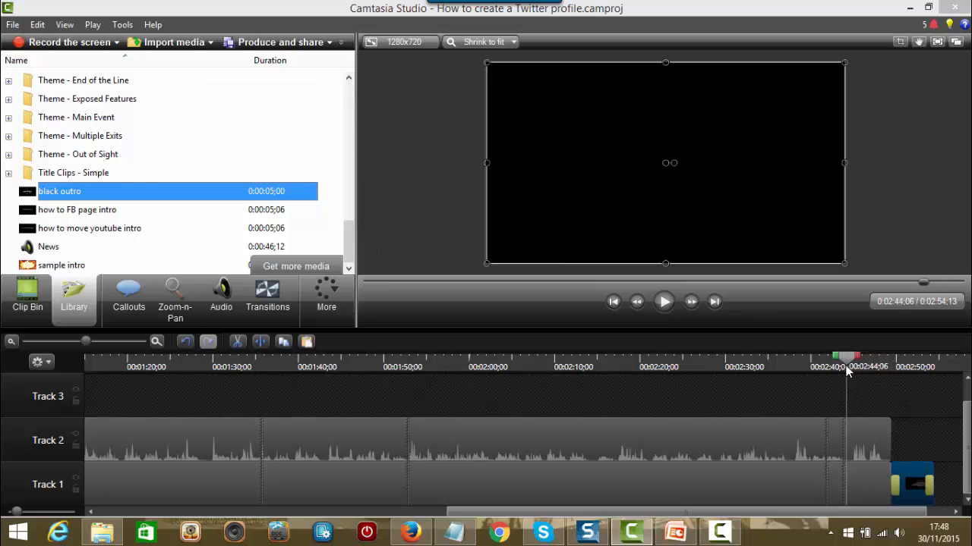
{"action": "left_click", "coordinate": [664, 301]}
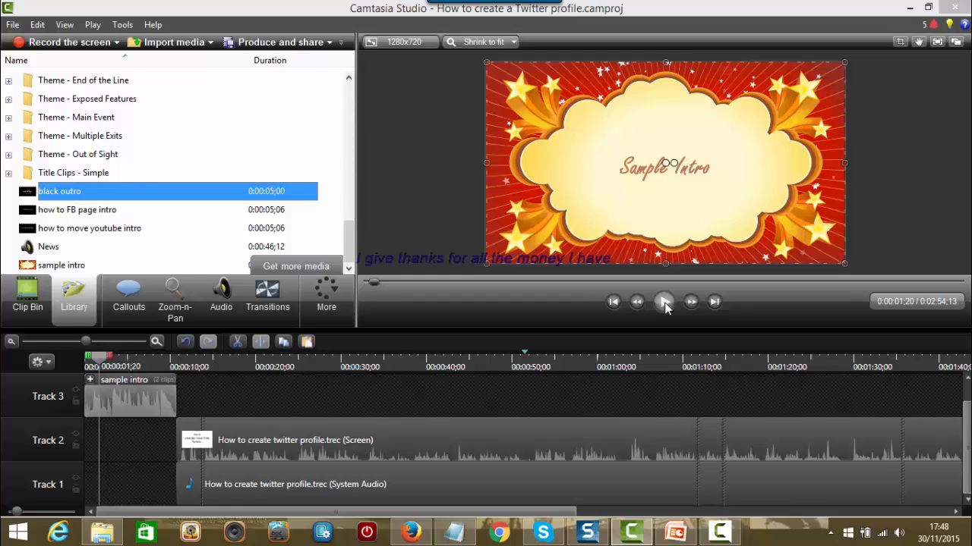
{"action": "left_click", "coordinate": [714, 303]}
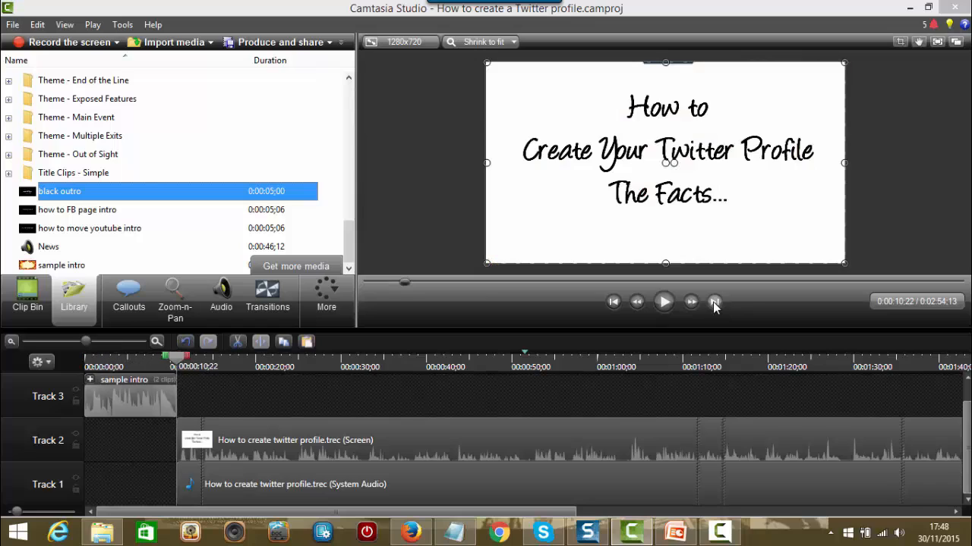
{"action": "left_click", "coordinate": [714, 304]}
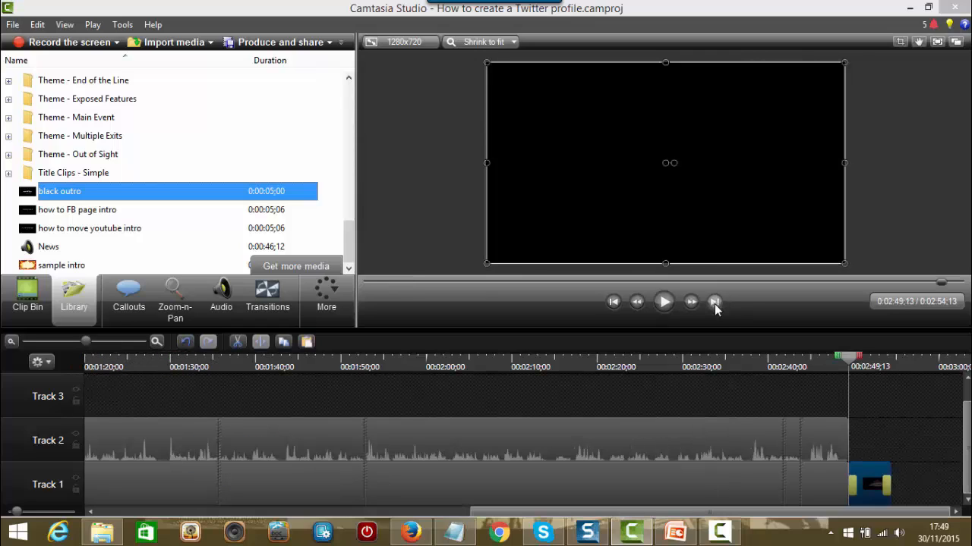
{"action": "left_click", "coordinate": [664, 302]}
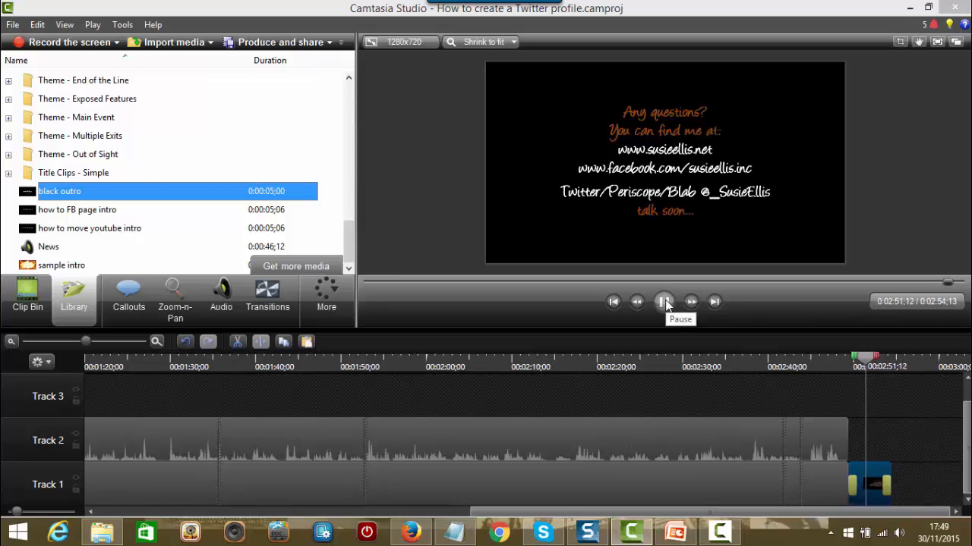
{"action": "left_click", "coordinate": [664, 302]}
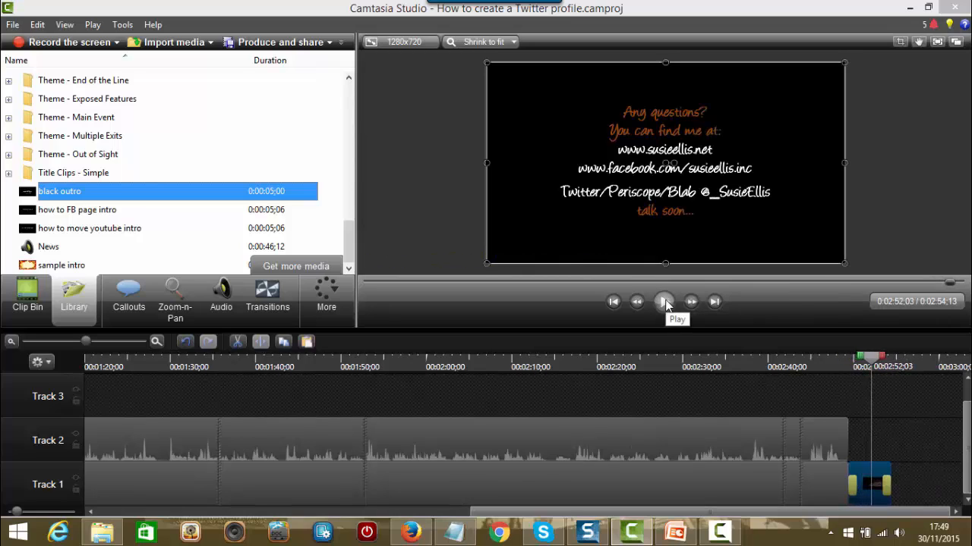